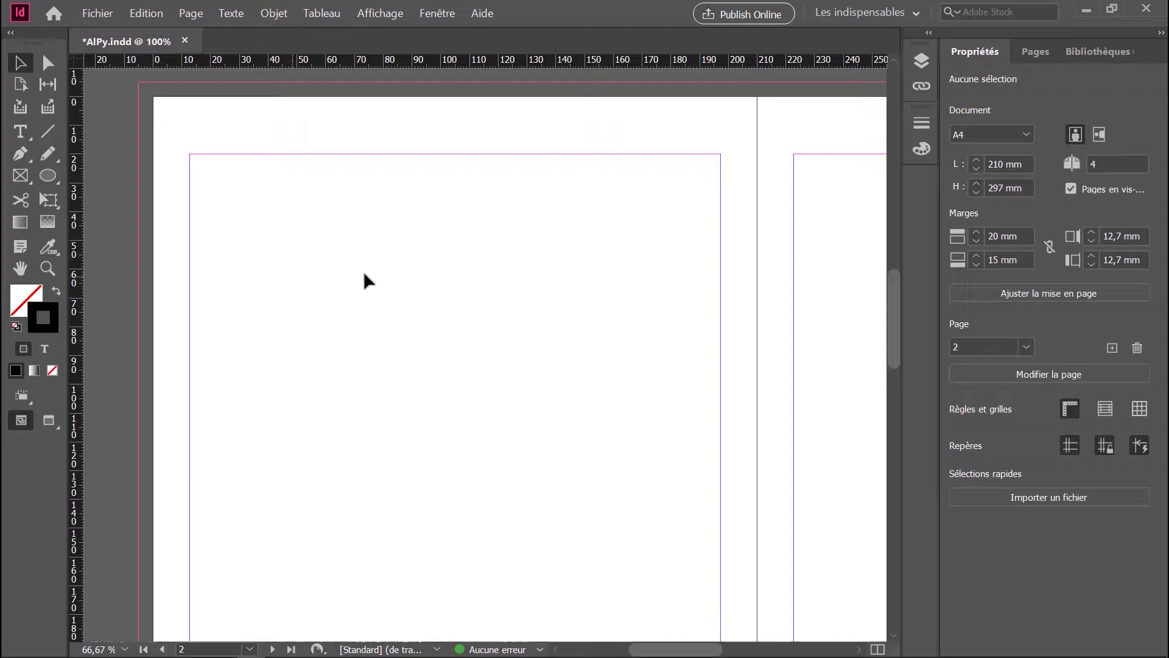
Draw two ellipses side by side on page 1, about 37 x 44 mm and about 37 x 35 mm.
scroll(386, 266, up, 5)
scroll(387, 266, right, 5)
scroll(385, 266, up, 10)
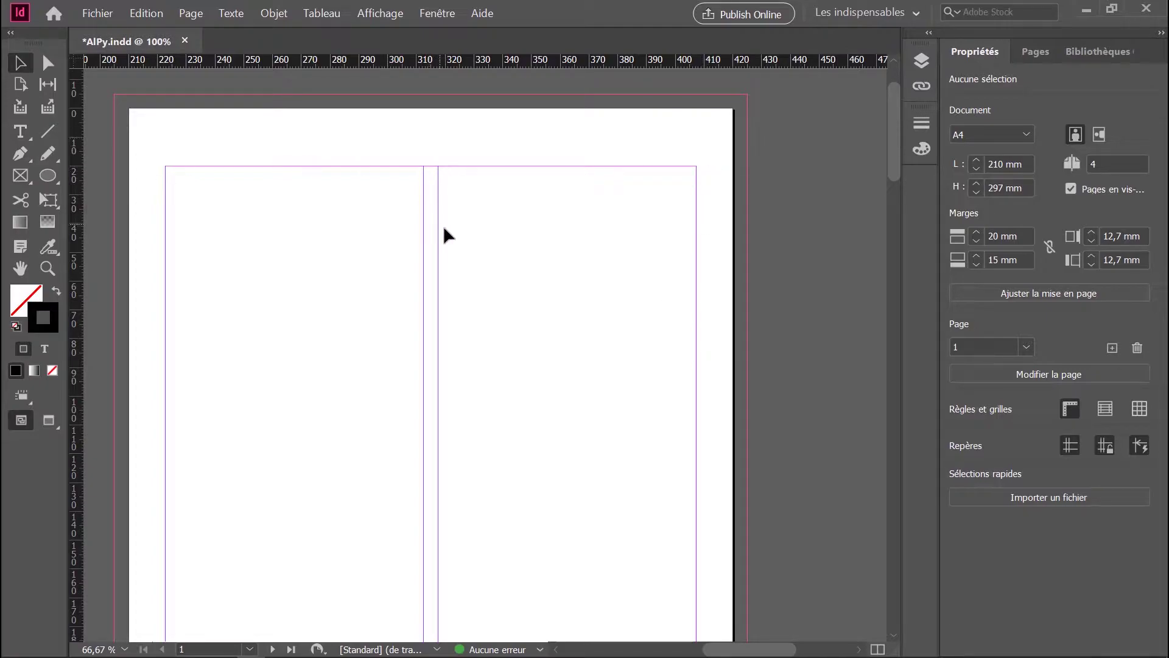
click(48, 175)
drag(234, 241, 341, 367)
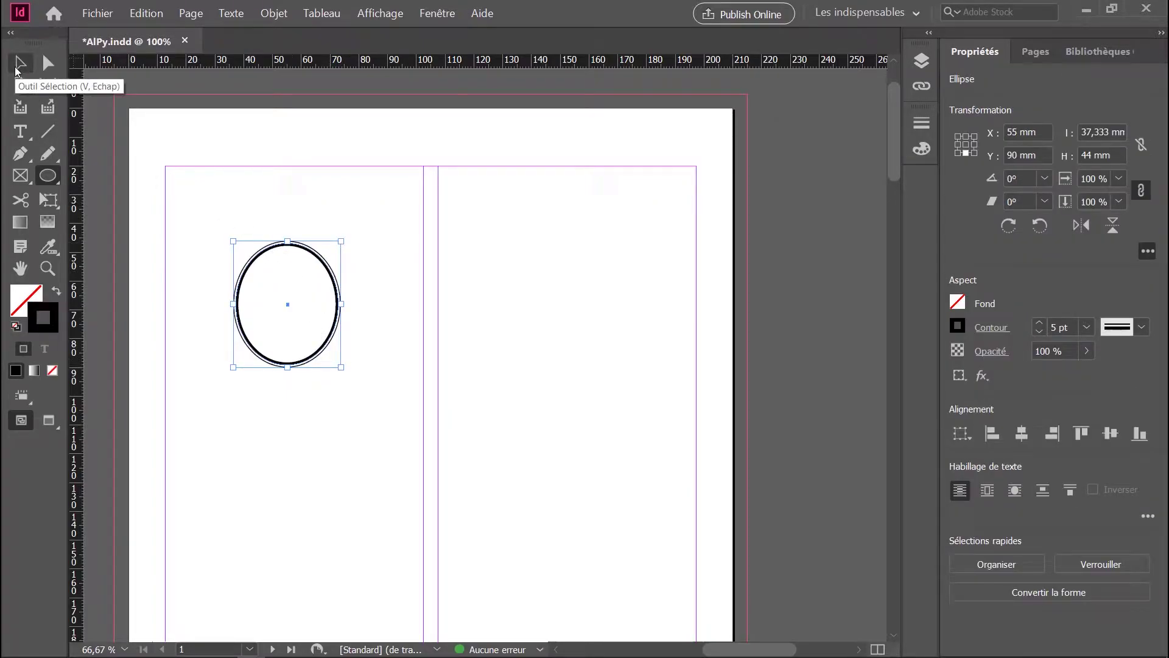
mouse_move(382, 267)
mouse_down()
mouse_move(449, 331)
mouse_move(461, 367)
mouse_move(489, 368)
mouse_up()
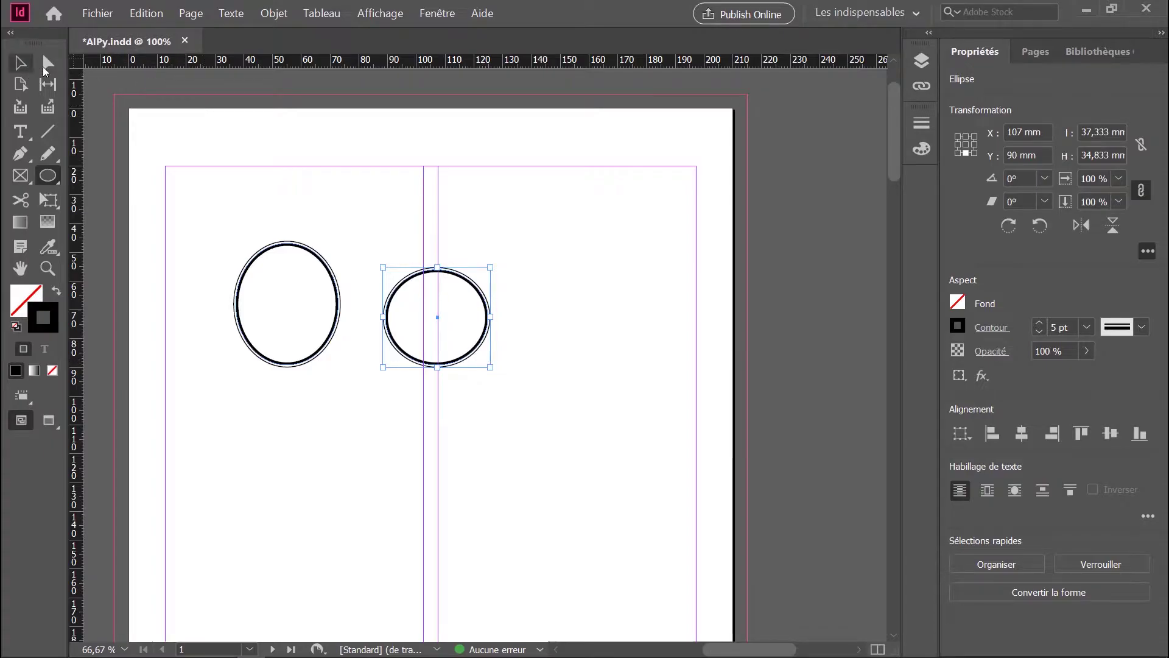
Place a horizontal ruler guide across page 1 at about 115 mm, below the two ellipses.
key(v)
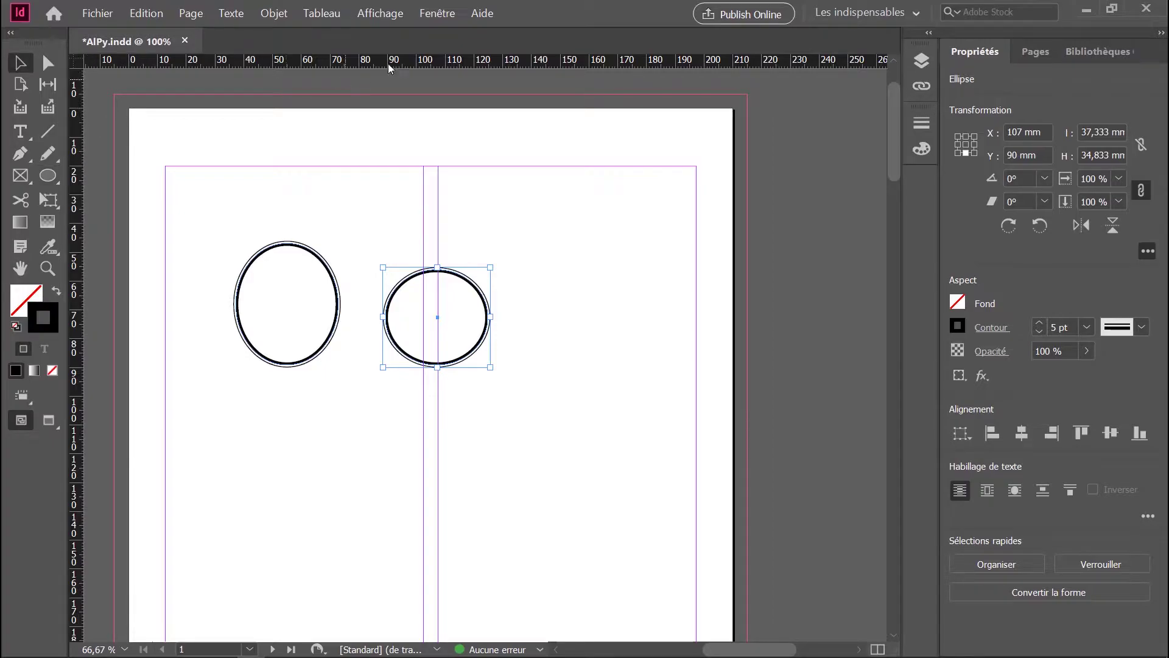
click(437, 14)
mouse_move(393, 14)
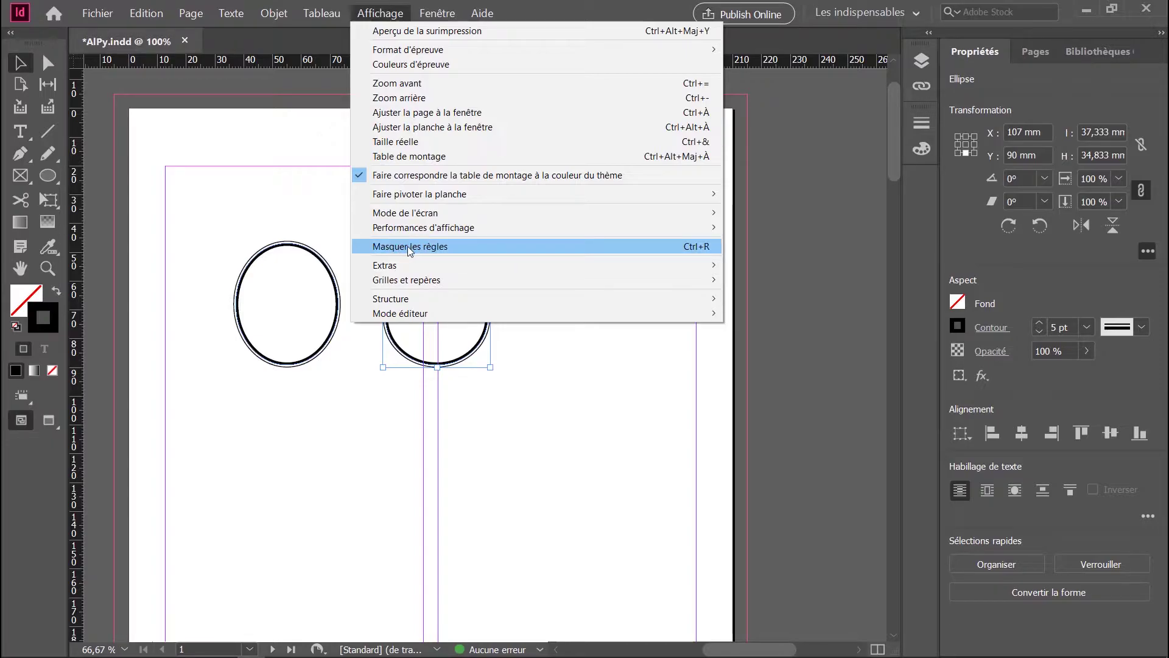
click(338, 59)
drag(338, 59, 329, 438)
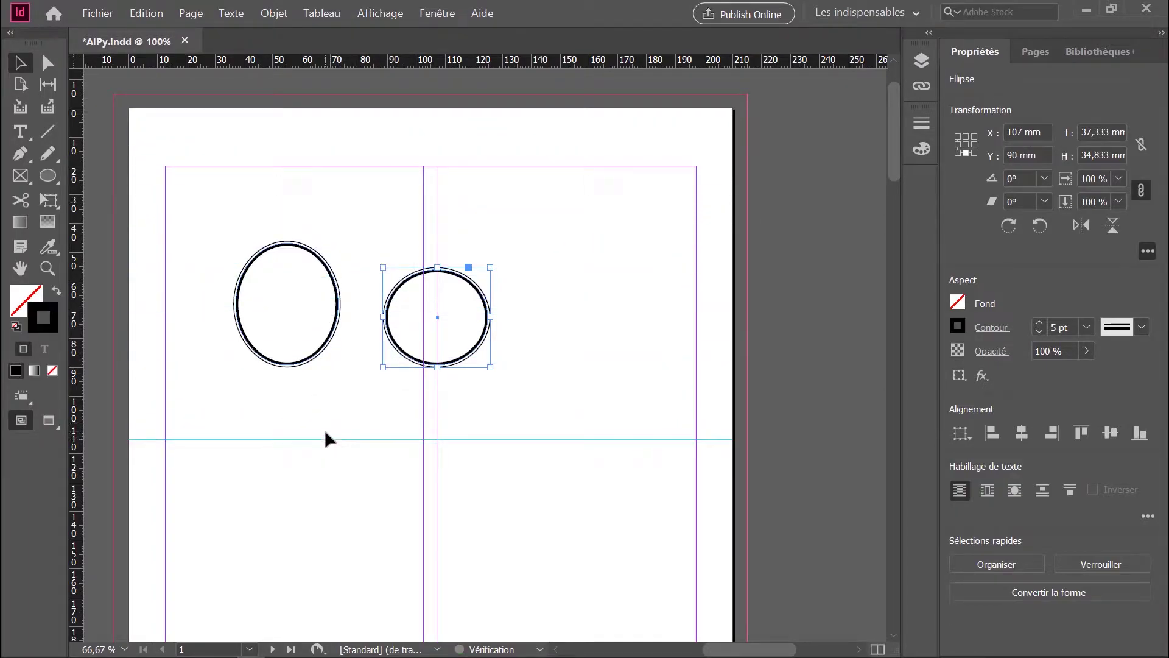
Move both ellipses down onto the horizontal guide and snap them to the inner edges of the two columns.
drag(298, 369, 300, 439)
drag(423, 365, 459, 425)
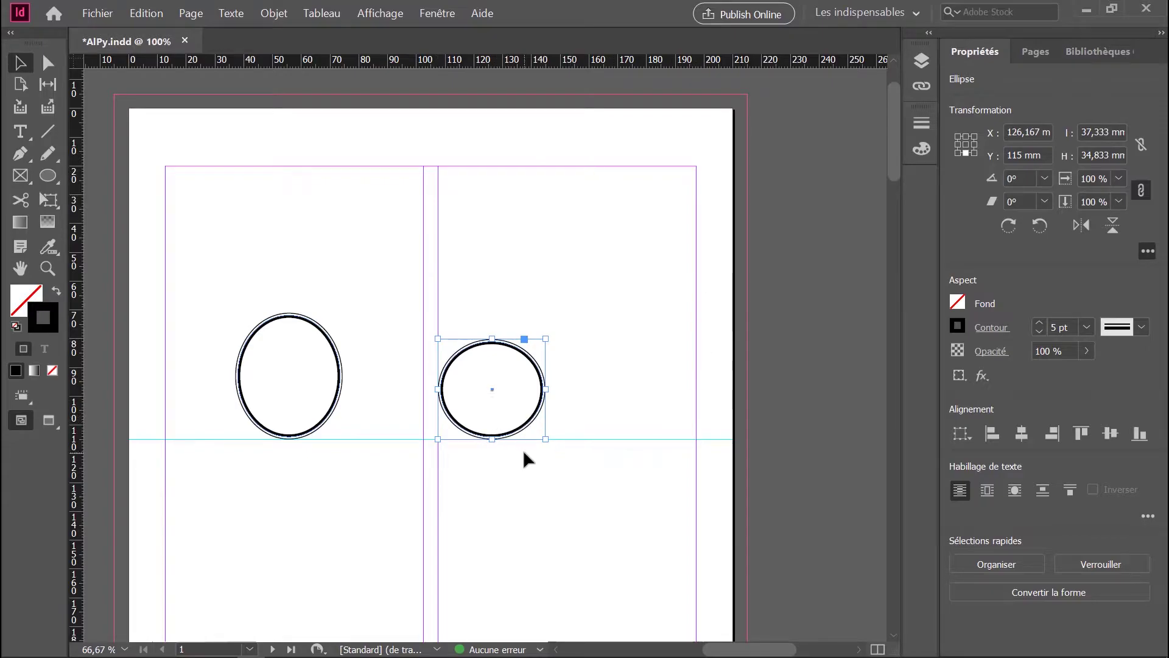
mouse_move(527, 434)
mouse_down()
mouse_move(530, 389)
mouse_move(524, 436)
mouse_up()
drag(337, 412, 419, 412)
Delete the horizontal guide beneath the two ellipses.
click(549, 470)
drag(571, 354, 602, 478)
key(Delete)
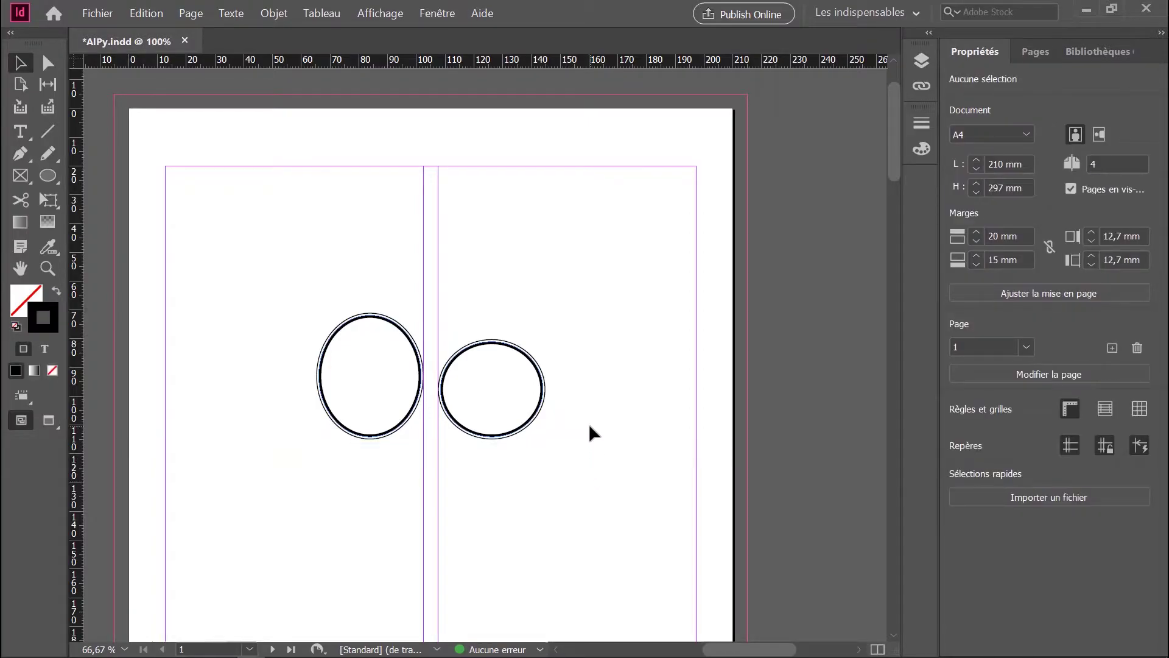
Place a horizontal guide limited to page 3 at a Y position of about 35 mm.
scroll(589, 423, down, 15)
scroll(590, 426, up, 3)
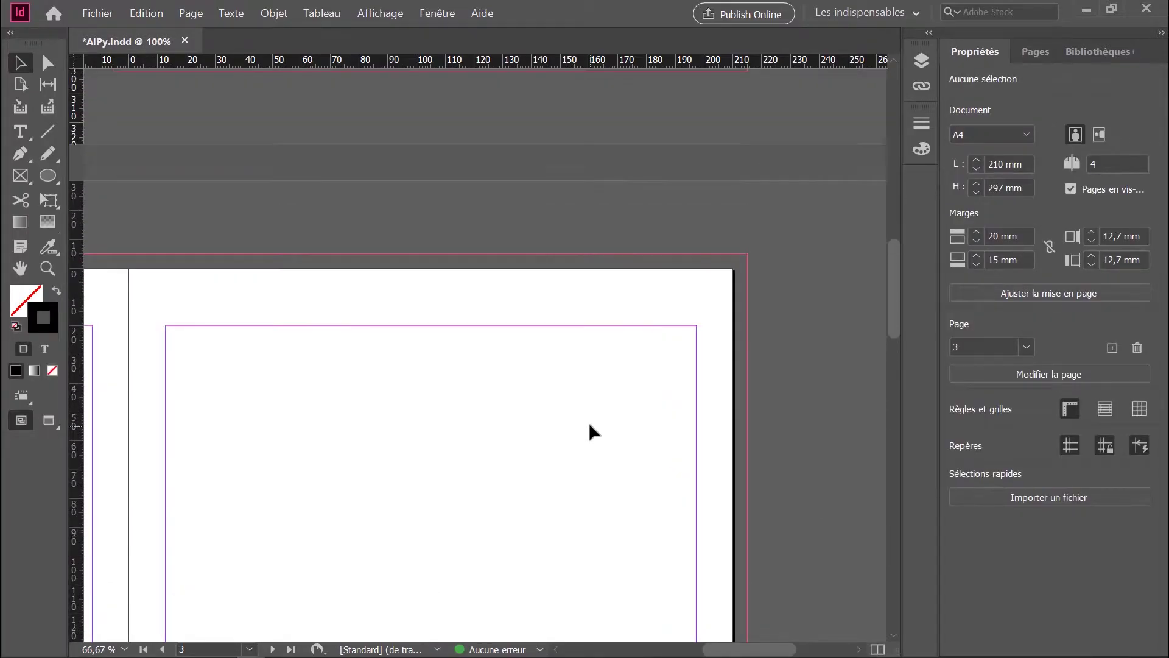
drag(491, 61, 493, 373)
scroll(493, 373, down, 3)
click(456, 164)
drag(456, 164, 404, 264)
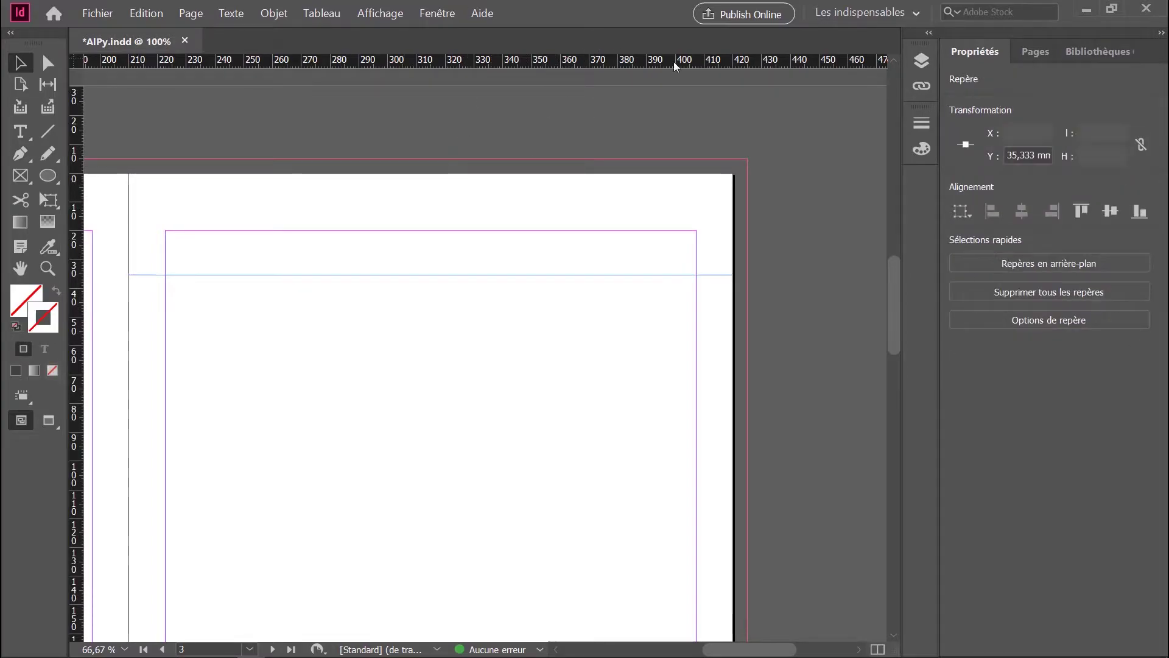
Add a second horizontal guide across the whole spread at about 61 mm, and extend the page 3 guide across the spread.
drag(741, 59, 758, 347)
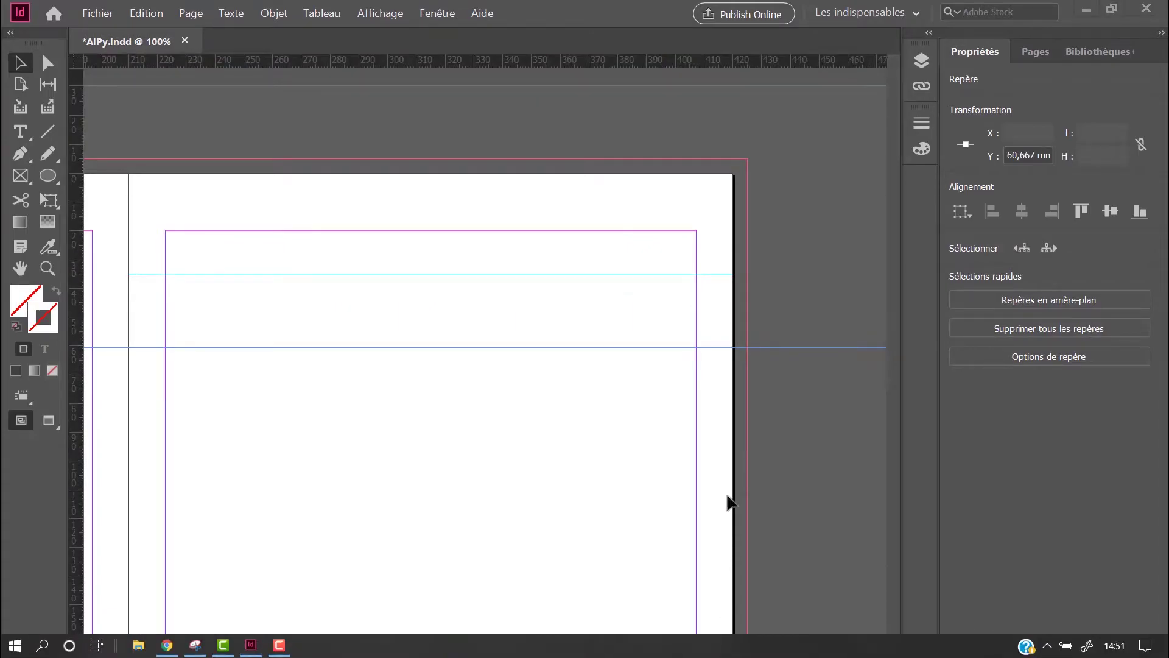
click(740, 511)
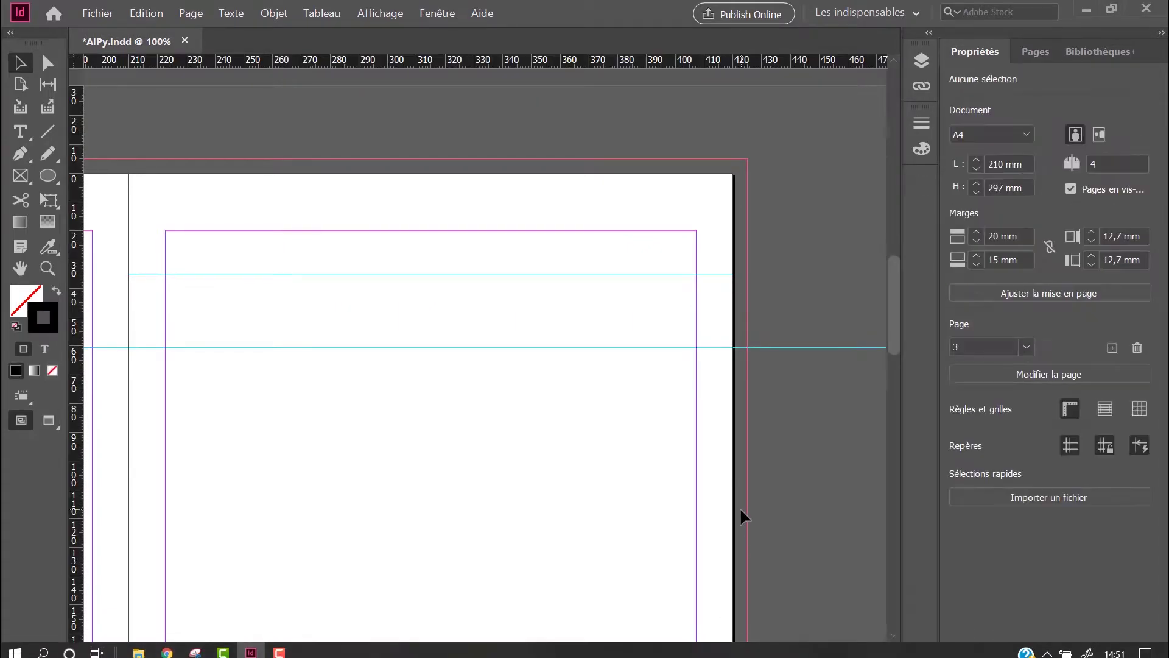
mouse_move(713, 649)
mouse_down()
mouse_move(569, 650)
mouse_move(749, 644)
mouse_move(710, 649)
mouse_up()
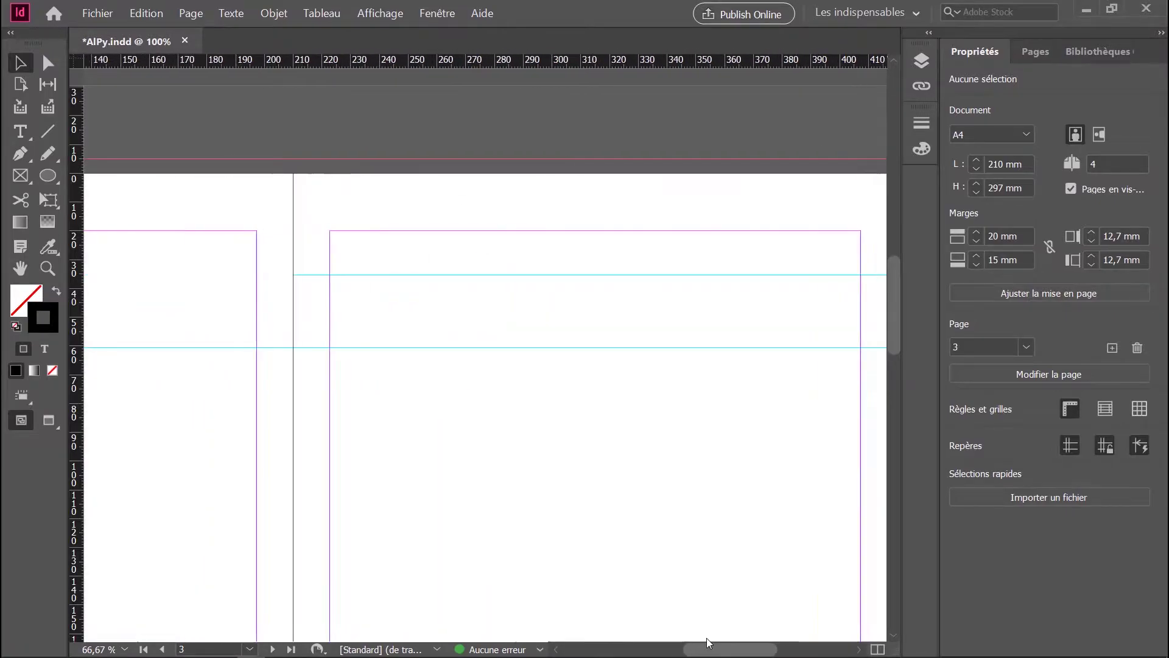
scroll(697, 597, right, 3)
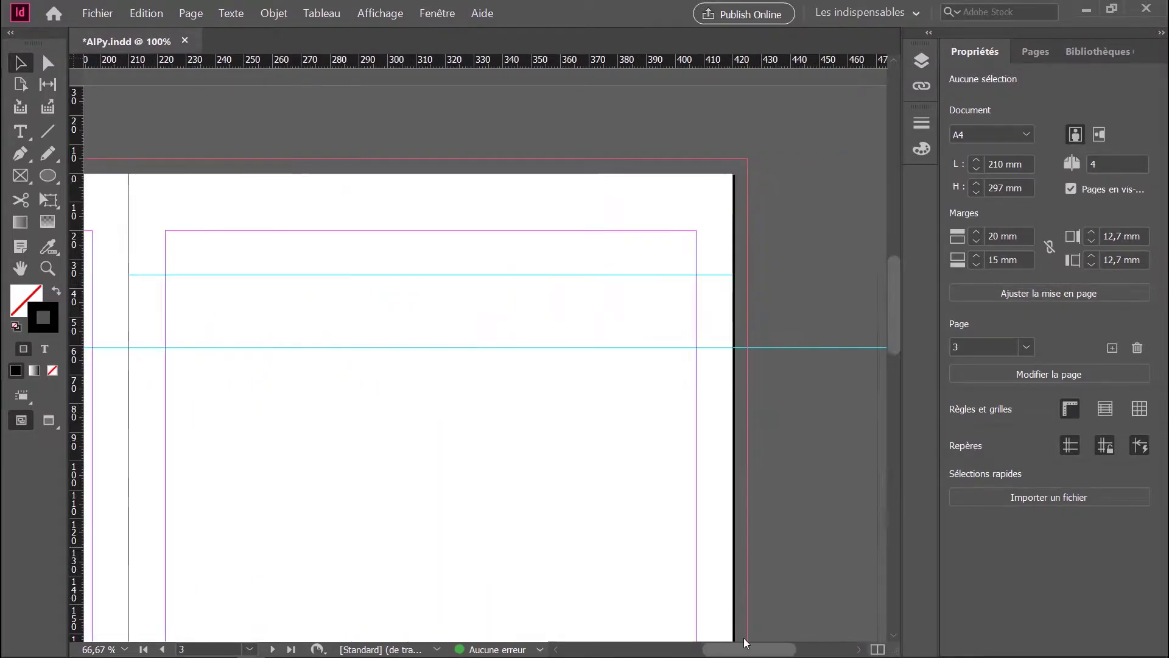
drag(689, 274, 724, 274)
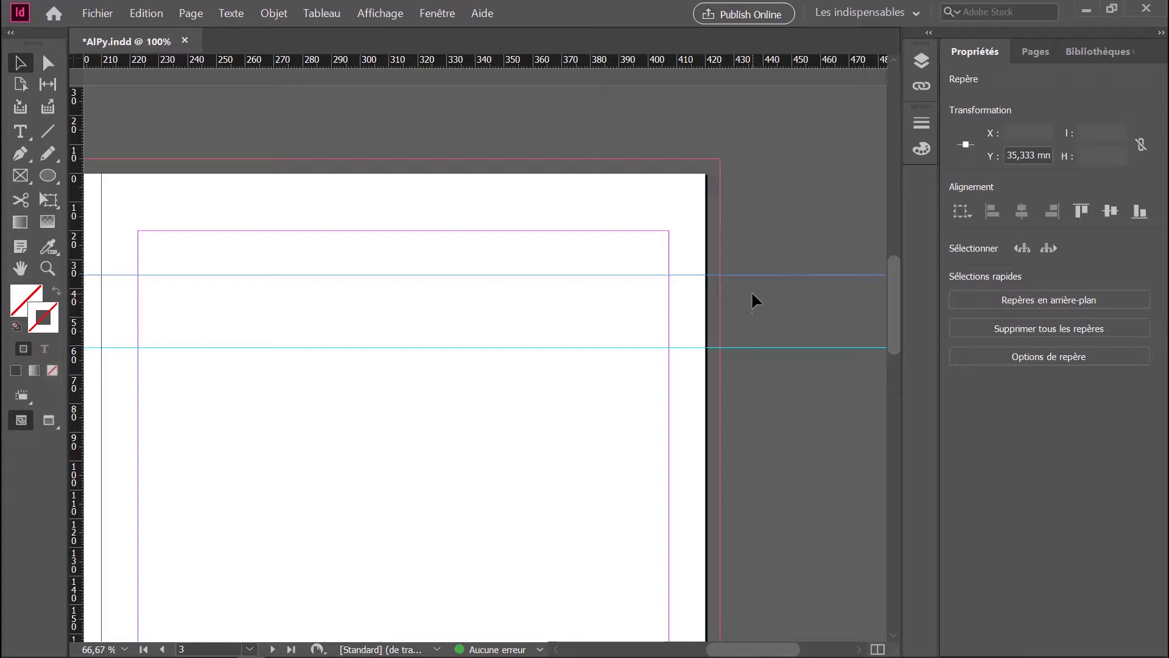
drag(741, 205, 766, 295)
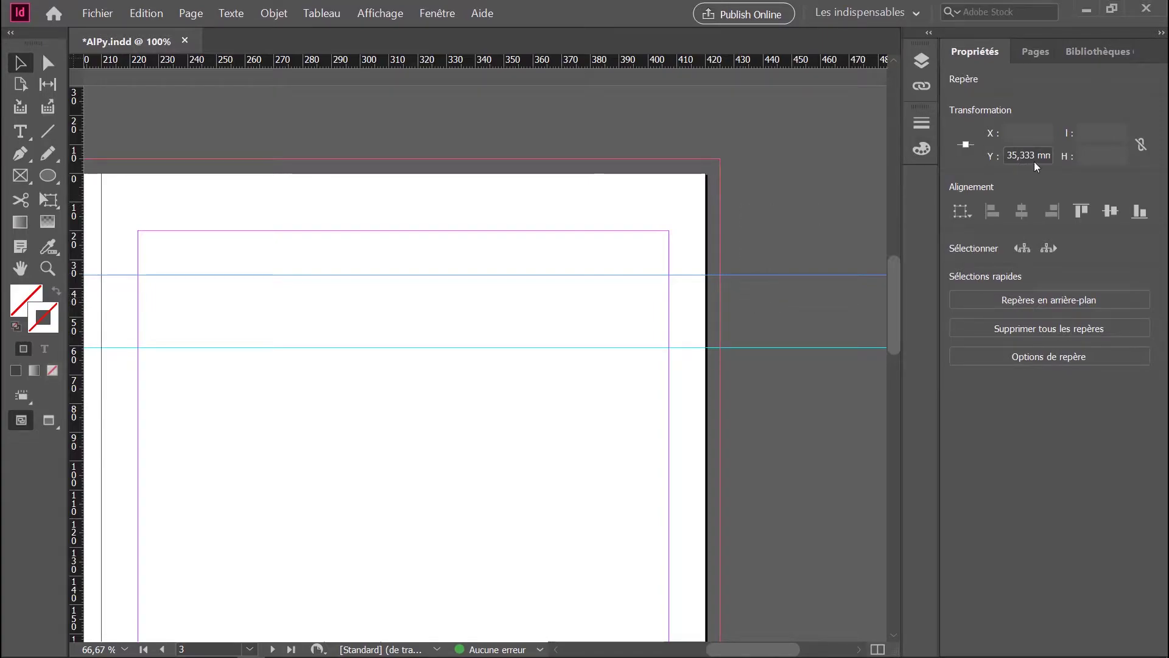
Set the upper guide's Y position to 297/4 mm and delete the other horizontal guide.
drag(1035, 156, 989, 156)
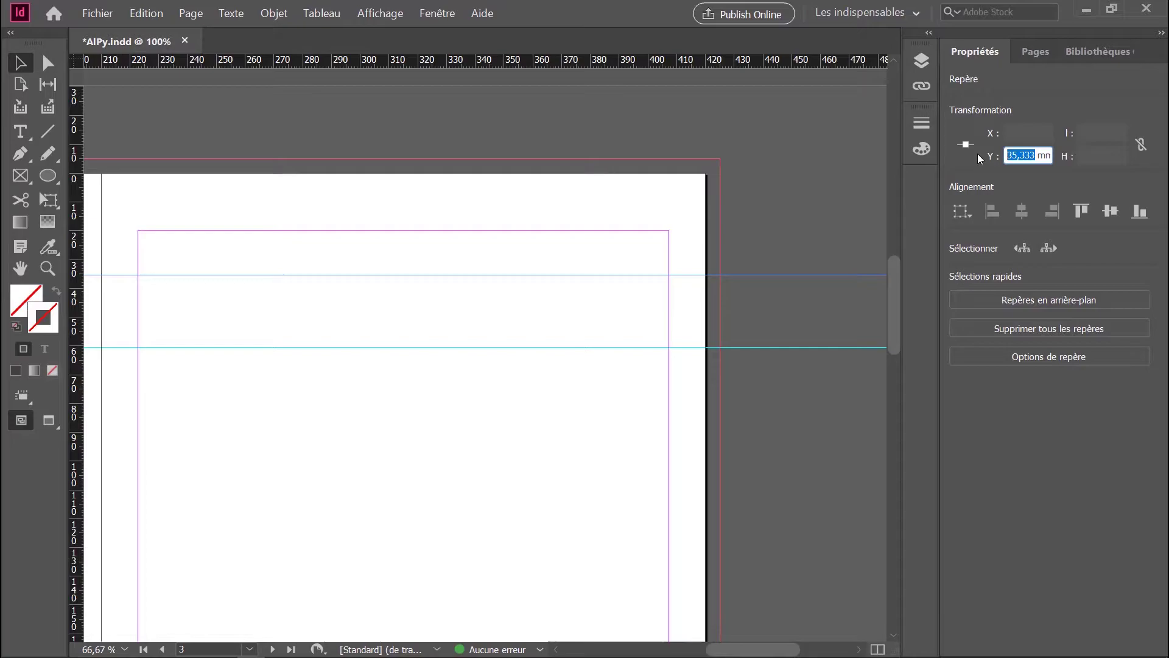
text(297/)
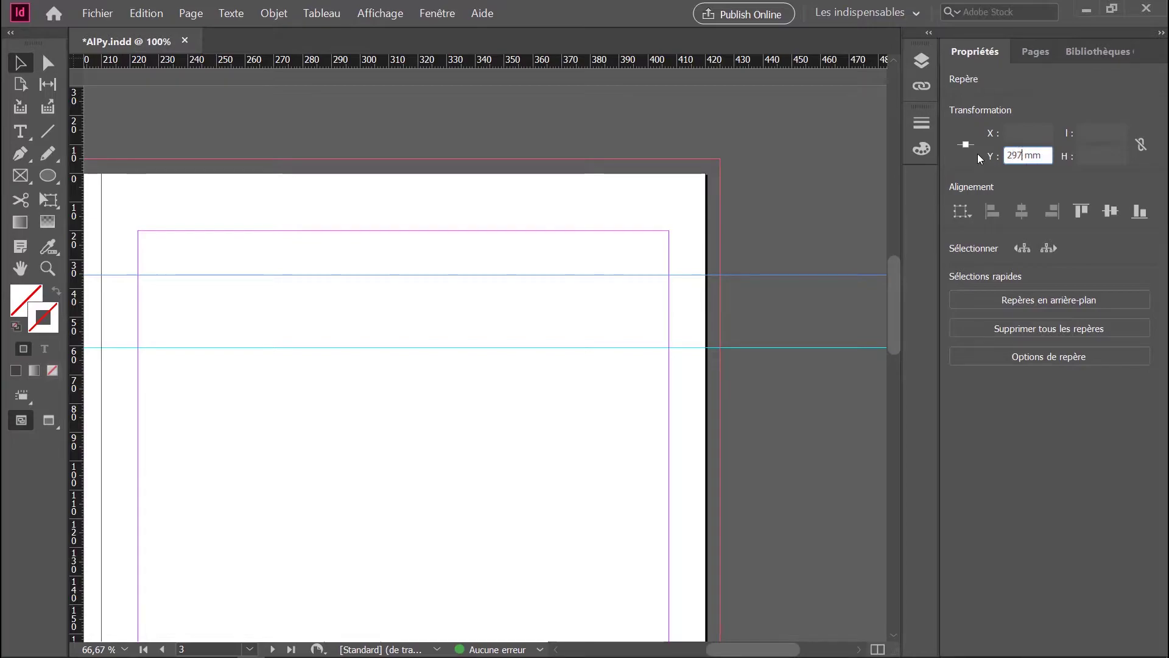
text(4)
key(Return)
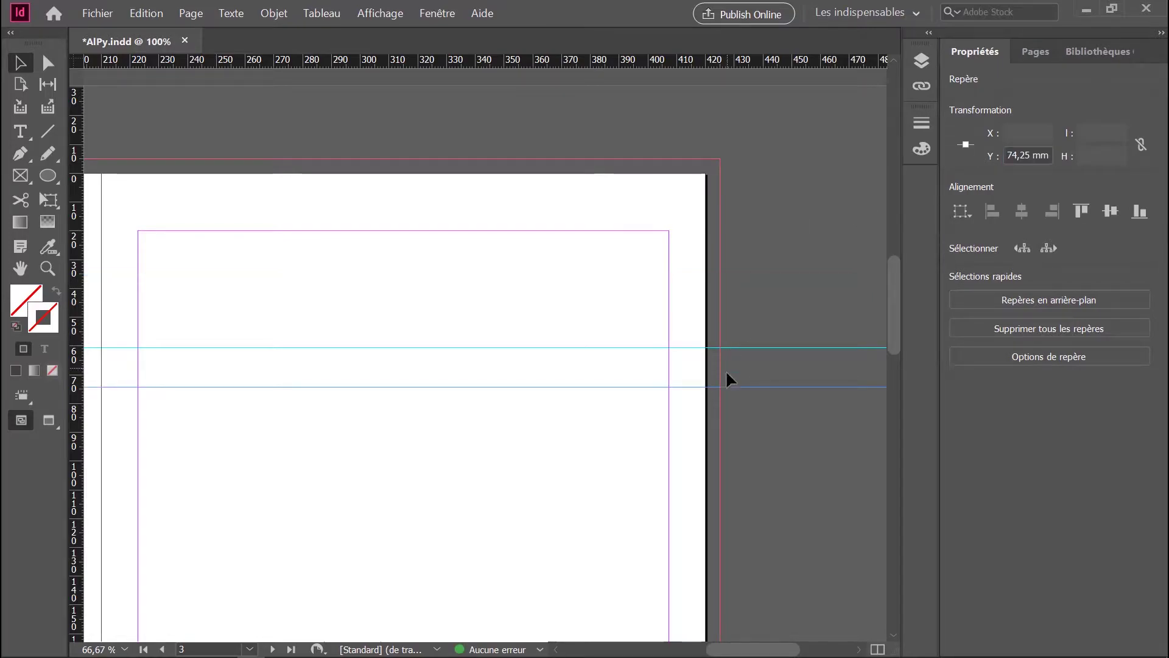
click(769, 347)
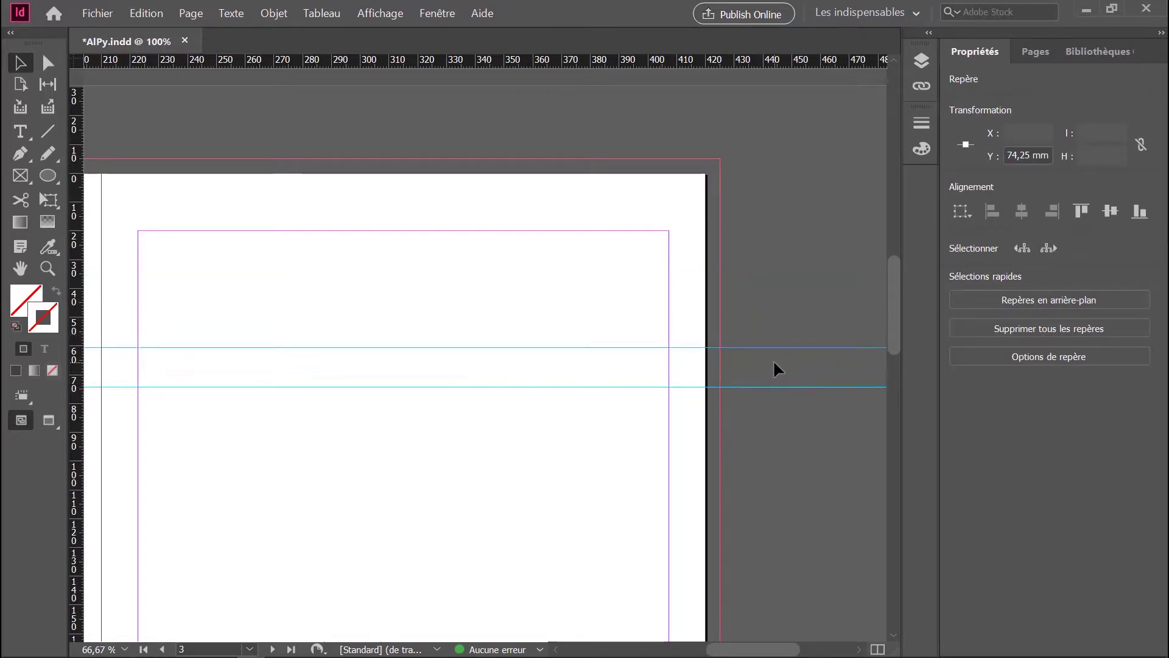
key(Delete)
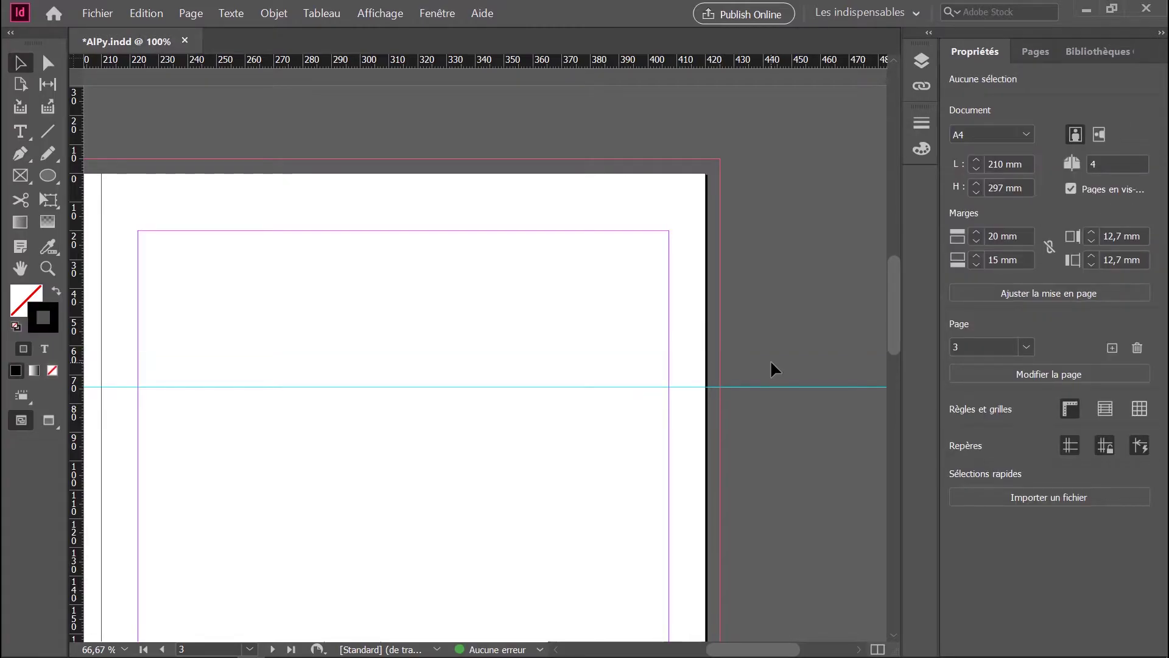
Add a vertical guide across page 2 and set its X position to 210/3 mm.
drag(738, 649, 665, 633)
drag(78, 304, 559, 151)
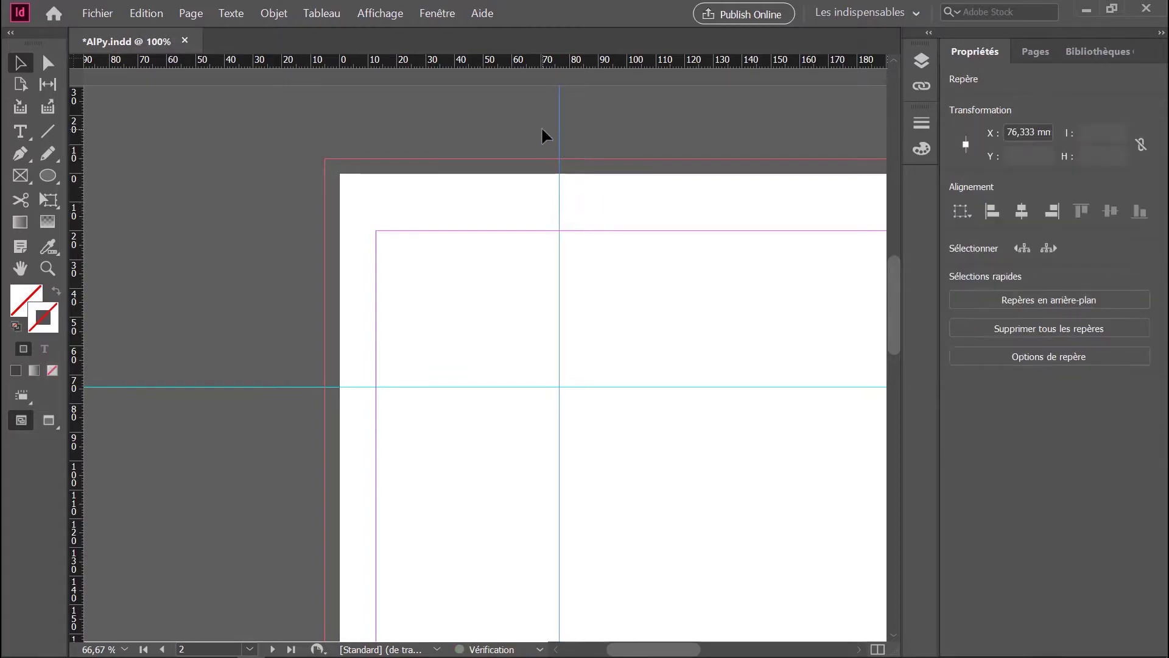
double_click(1041, 129)
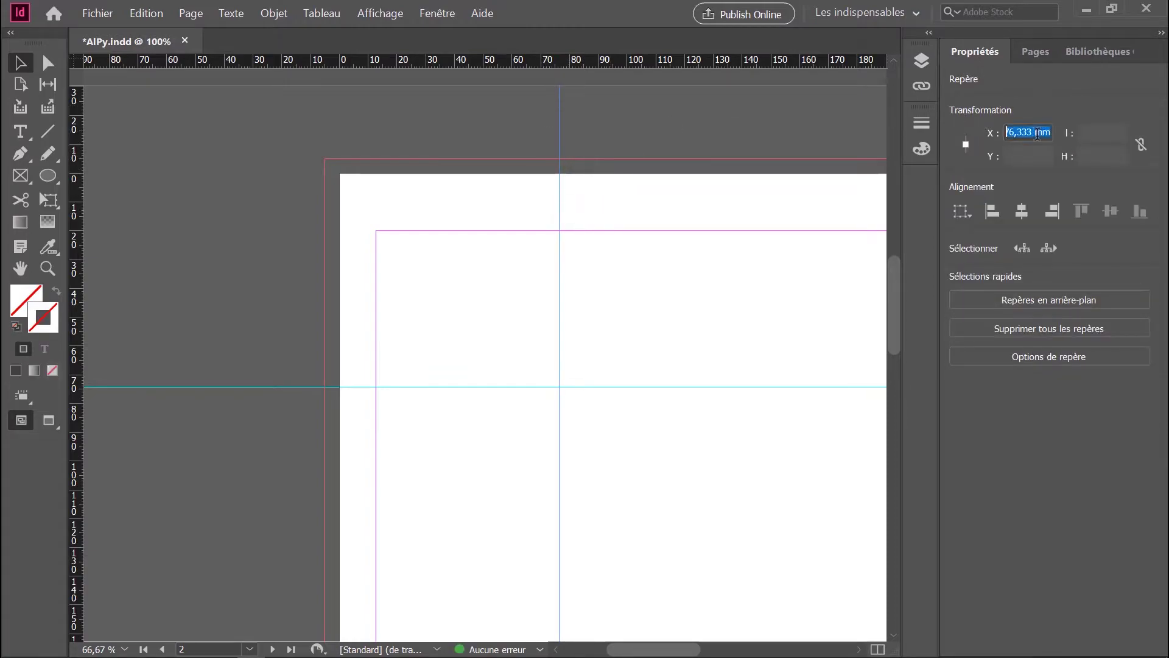
text(210)
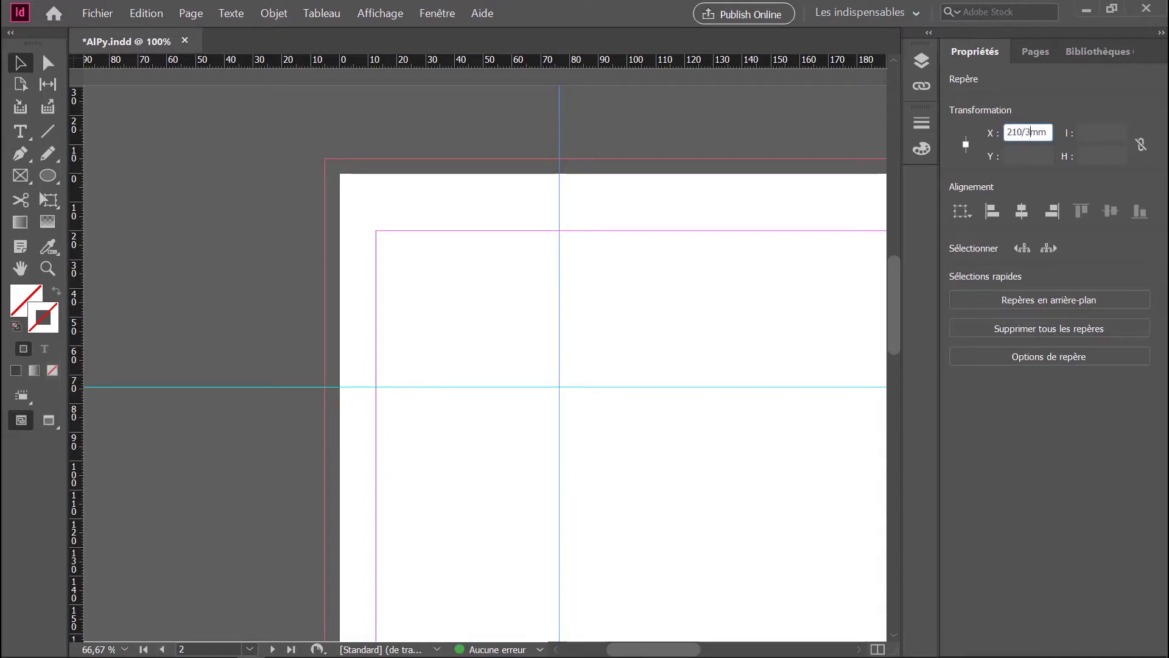
text(/3)
key(Return)
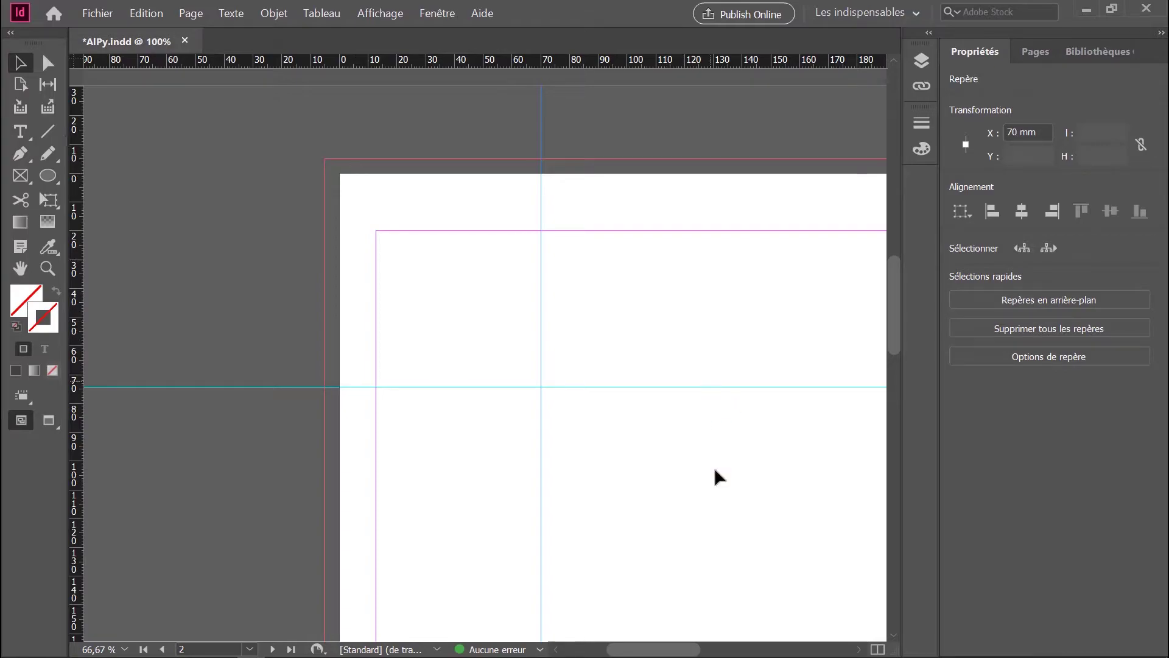
Add four more vertical guides on page 2, at 0 mm, about 91 mm, about 129 mm and 210 mm.
drag(718, 510, 602, 506)
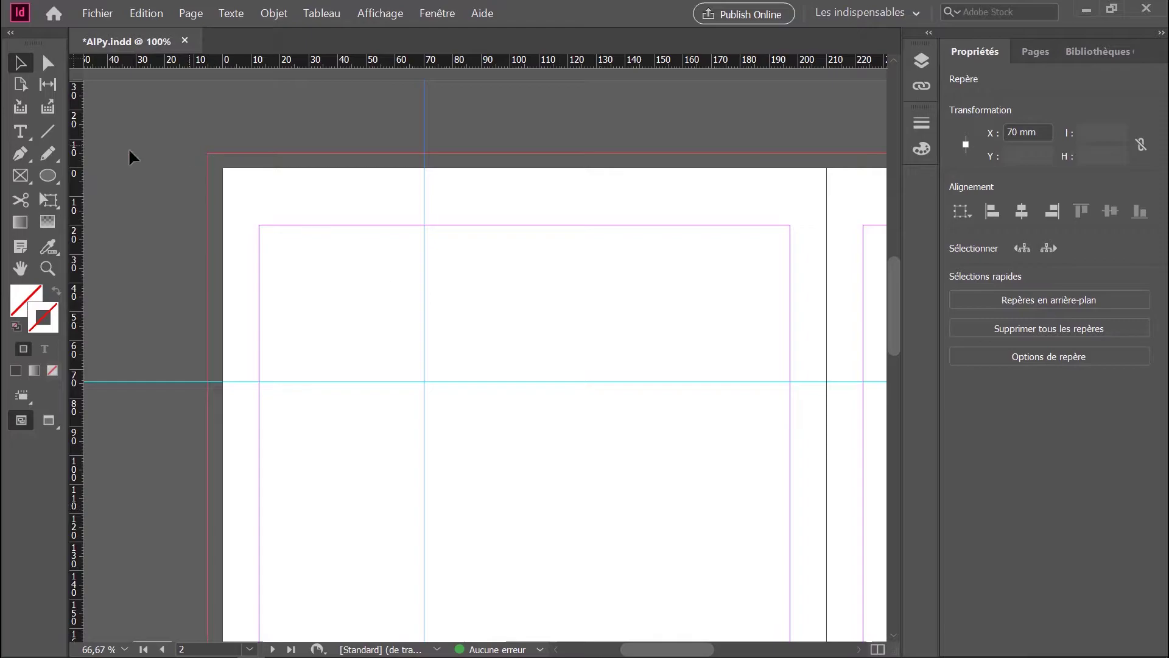
drag(75, 147, 223, 146)
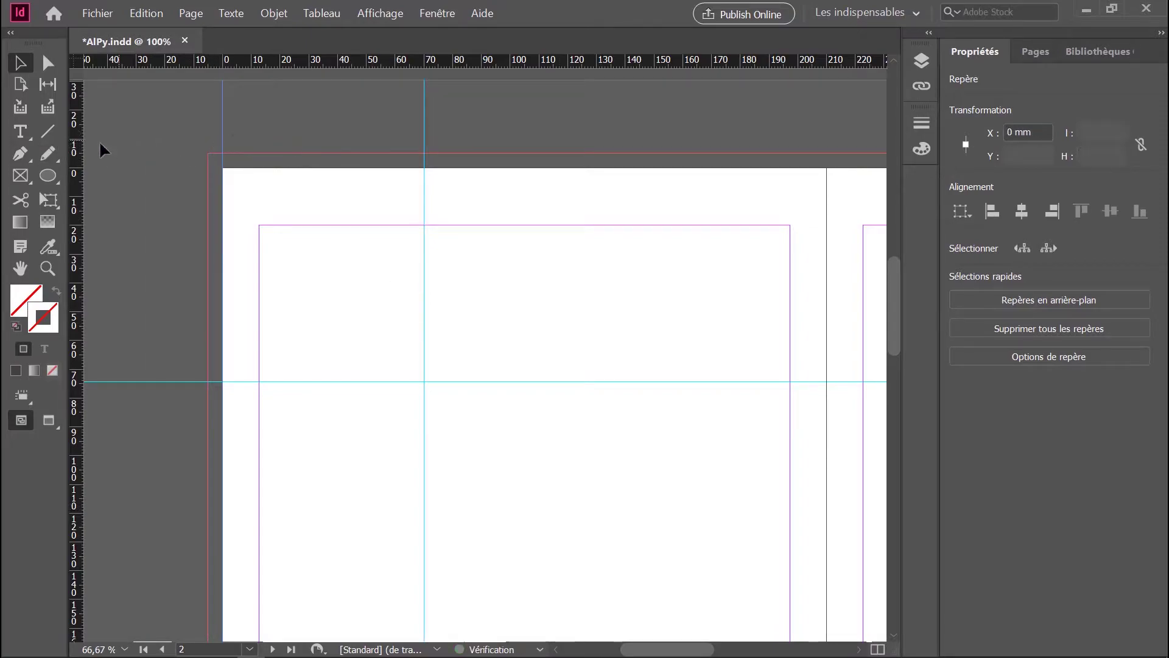
drag(81, 151, 484, 156)
drag(78, 155, 594, 147)
drag(77, 157, 825, 163)
Select all five vertical guides on page 2 and distribute them evenly by their horizontal centers.
drag(157, 105, 836, 159)
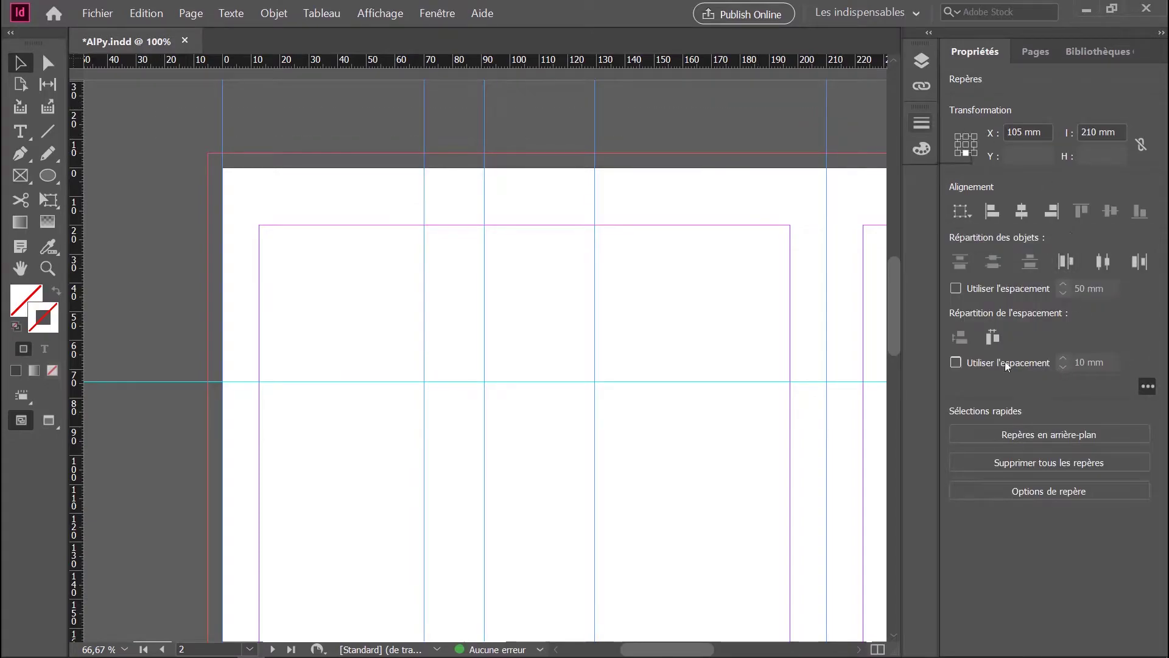
click(1105, 259)
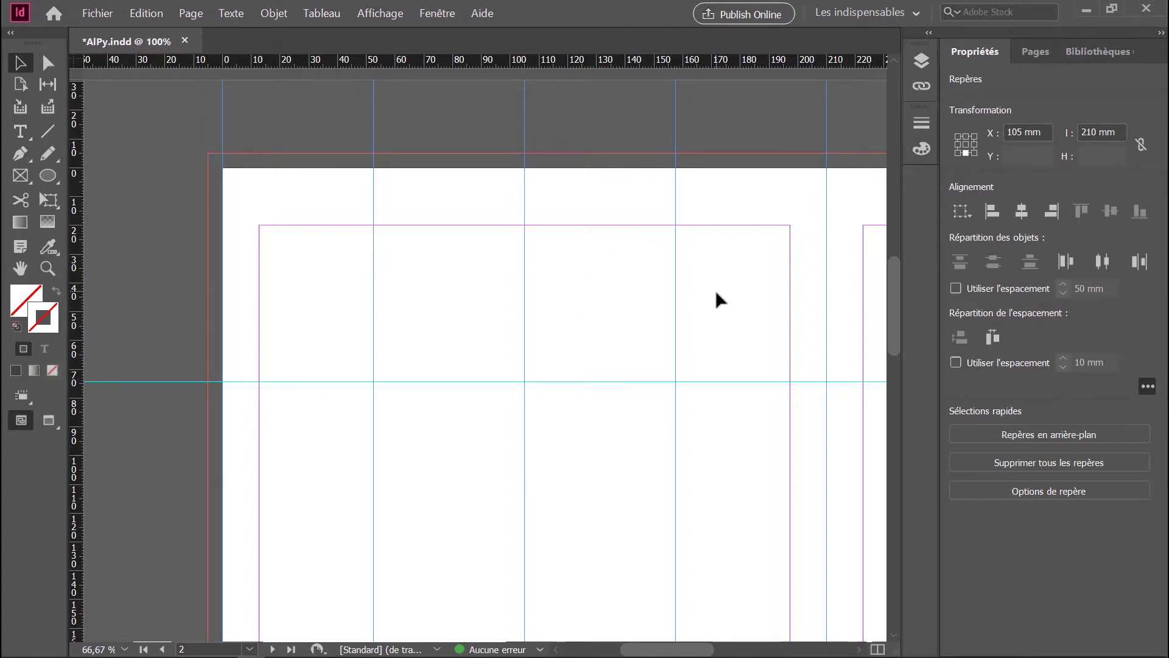
click(498, 295)
click(524, 329)
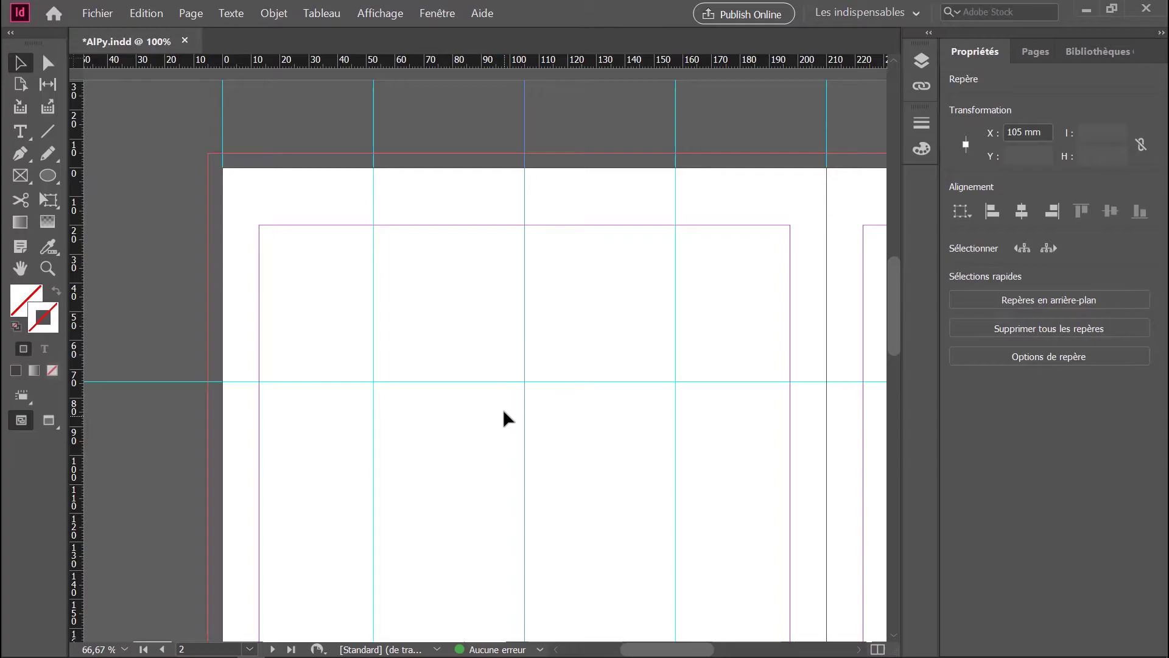
click(496, 330)
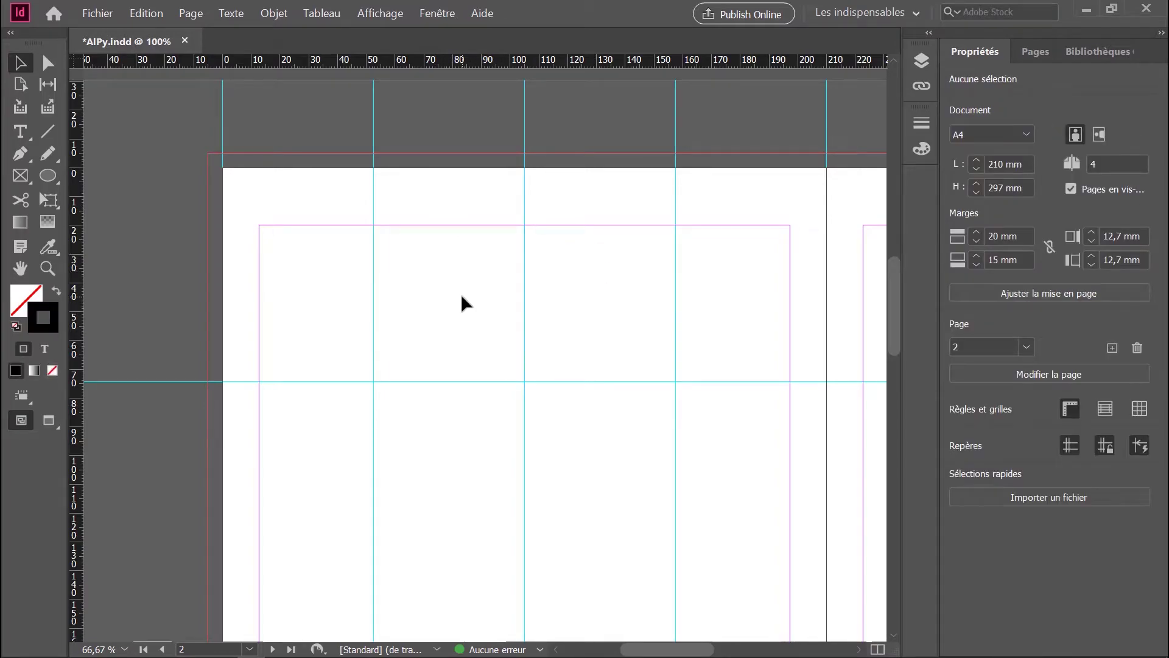
Lock all ruler guides in the document.
click(367, 13)
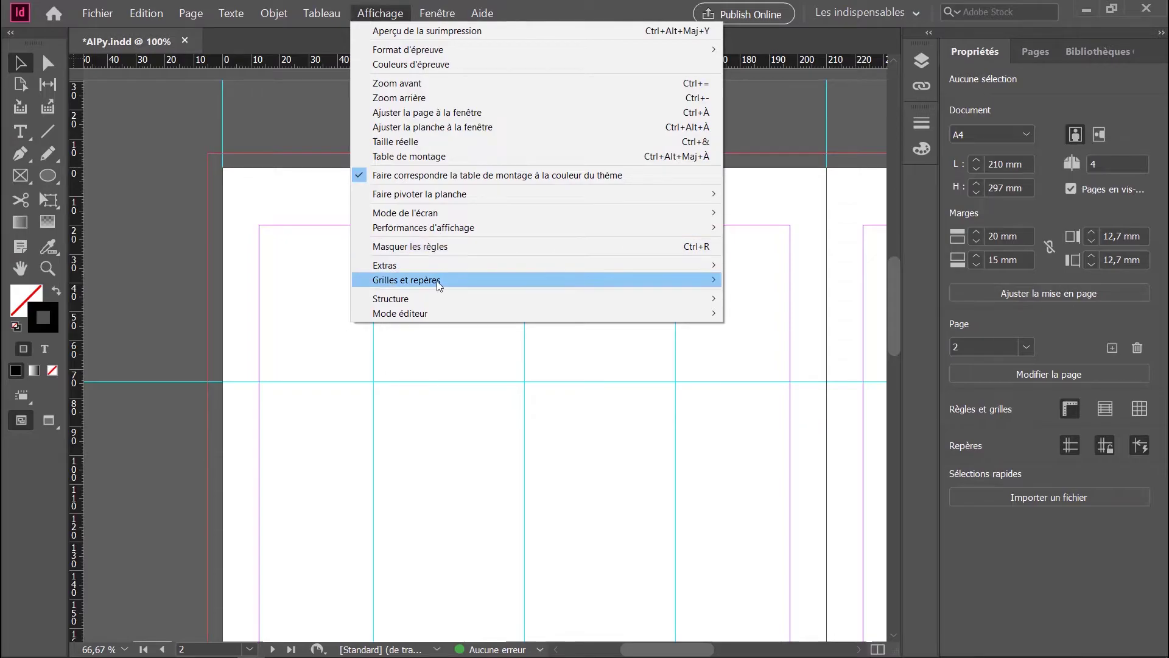
mouse_move(438, 281)
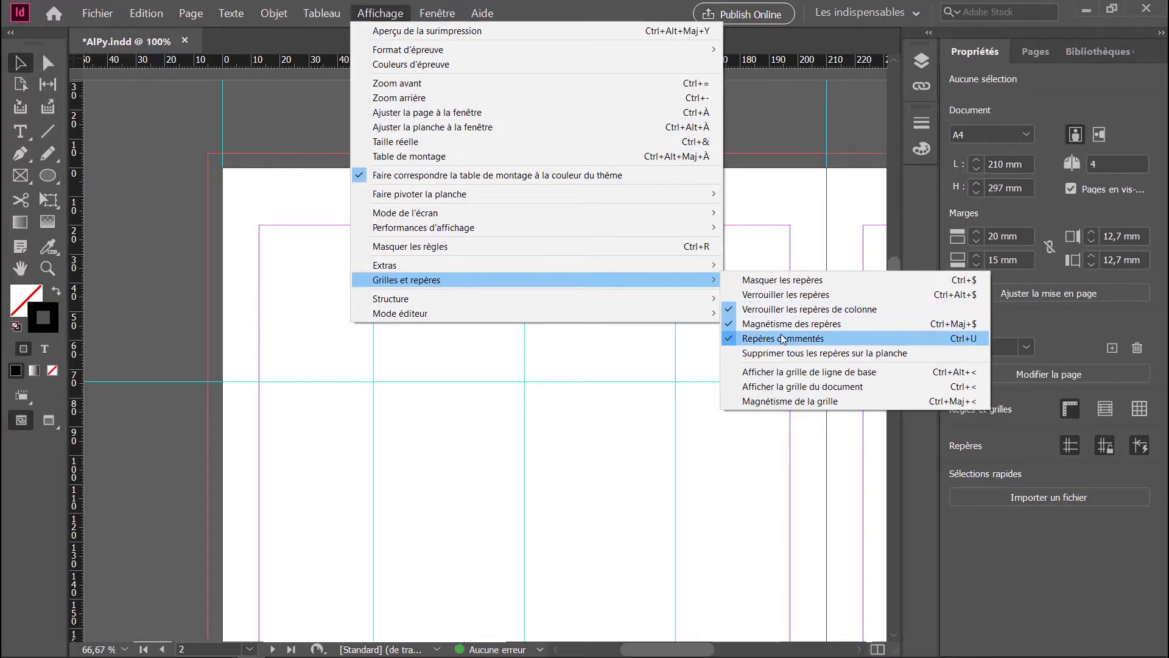
click(785, 295)
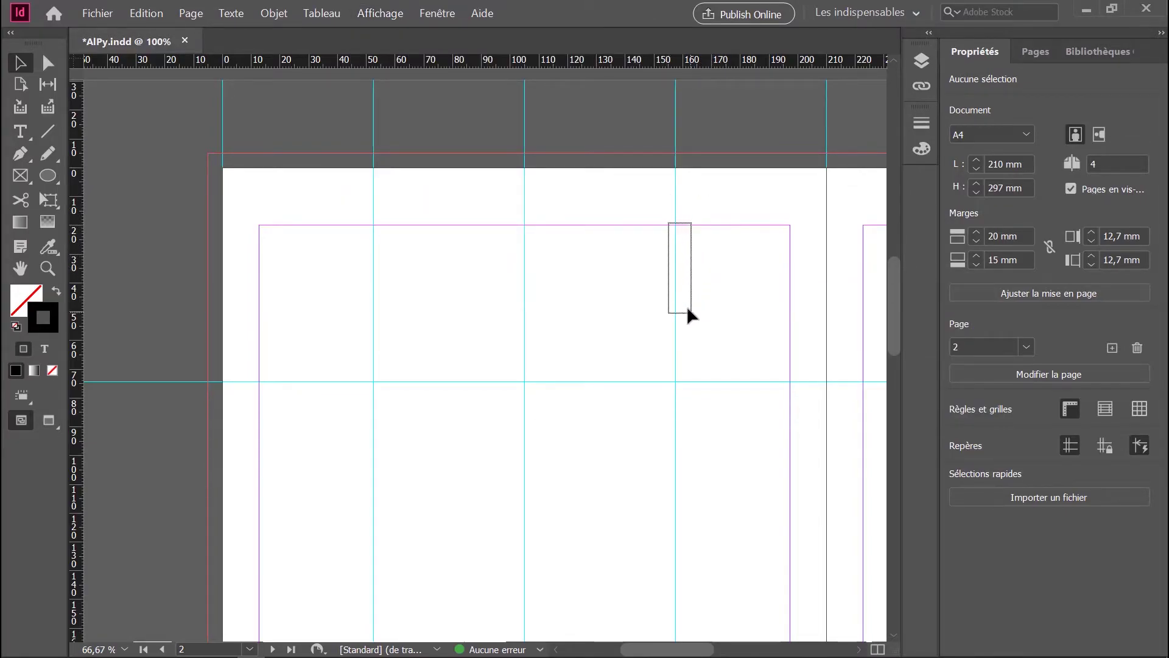
Draw two ellipses on page 2 resting on the horizontal guide, about 40 × 31 mm at the margin and 35 × 26 mm from the middle guide.
click(47, 175)
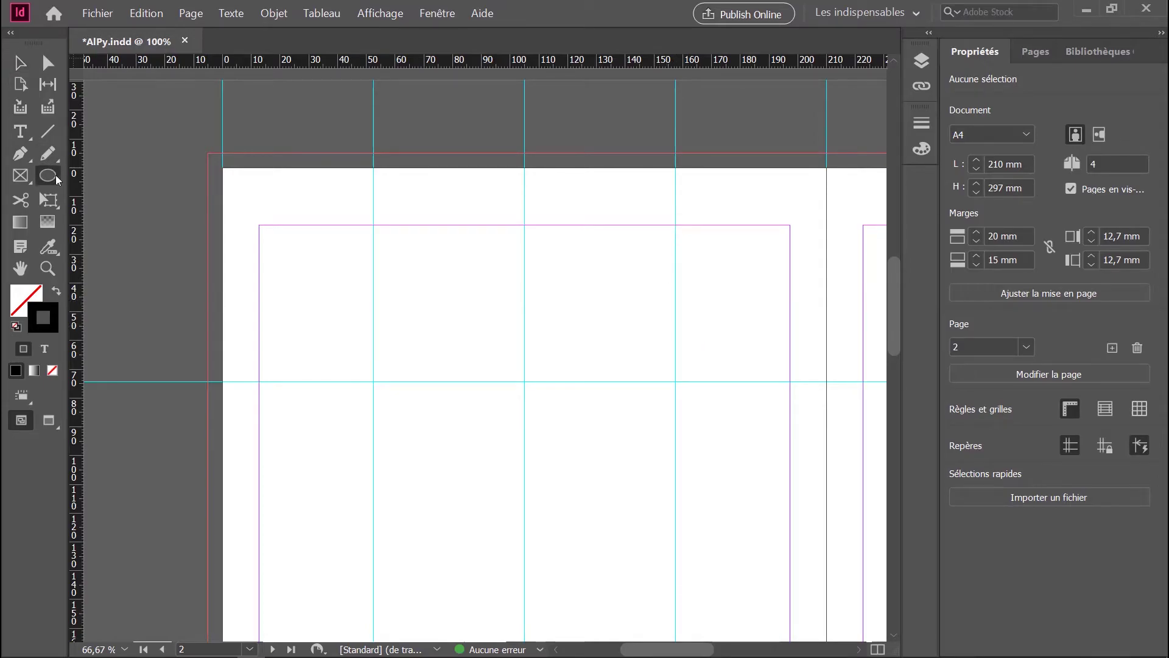
mouse_move(259, 292)
mouse_down()
mouse_move(347, 378)
mouse_move(376, 385)
mouse_up()
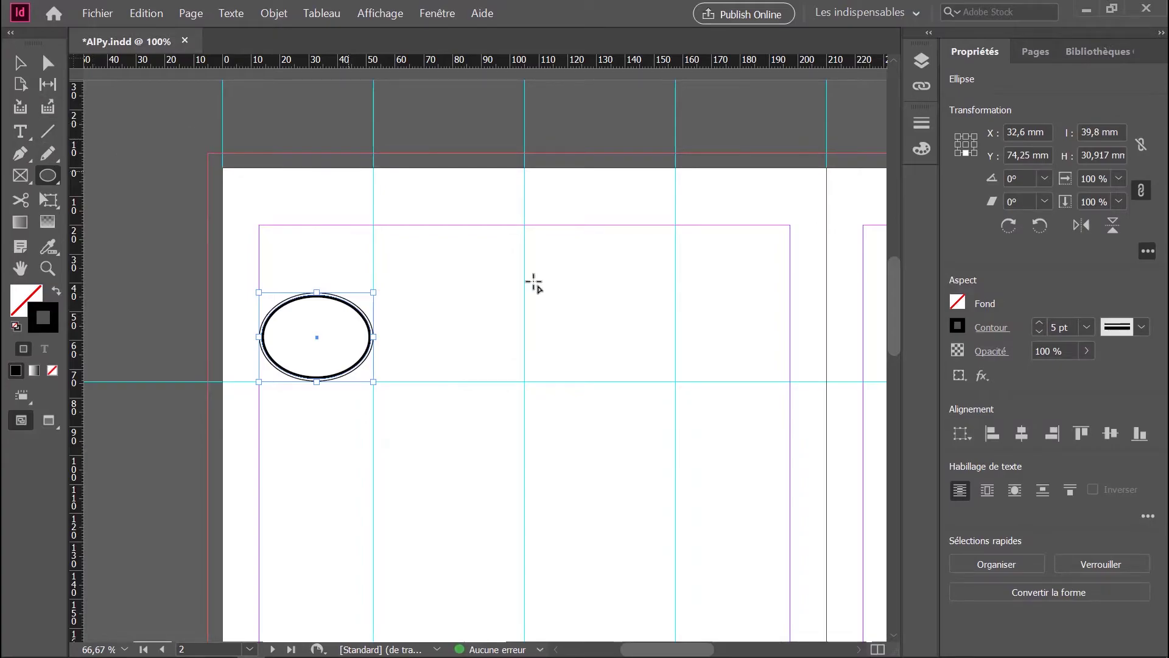
drag(525, 307, 626, 382)
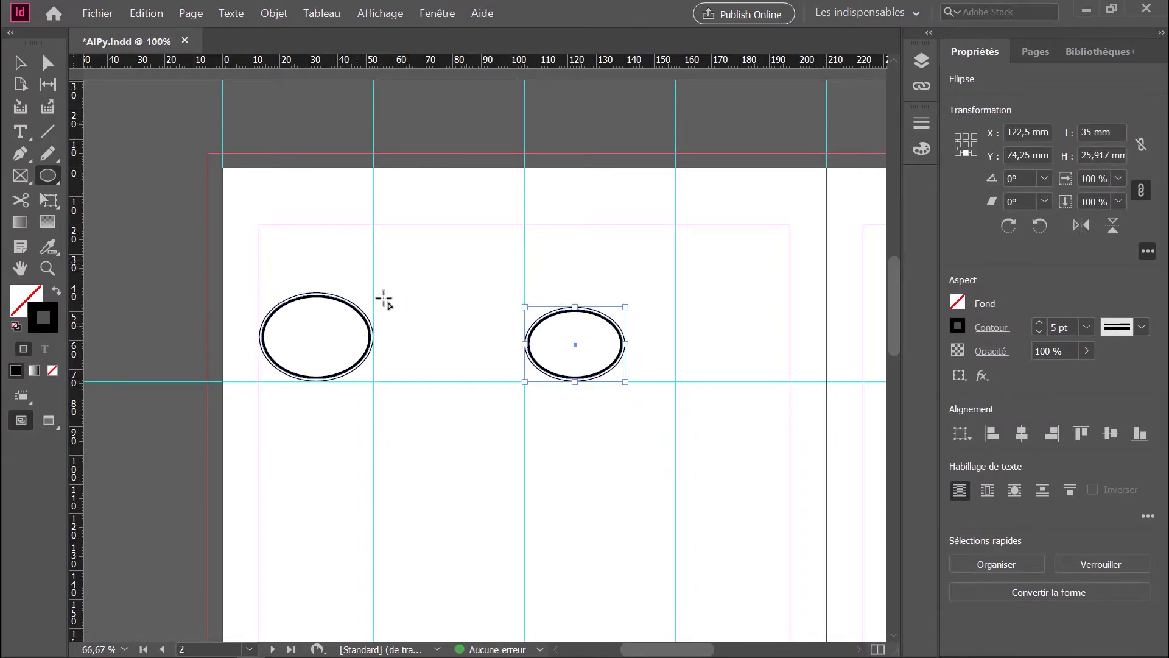
click(20, 64)
click(494, 427)
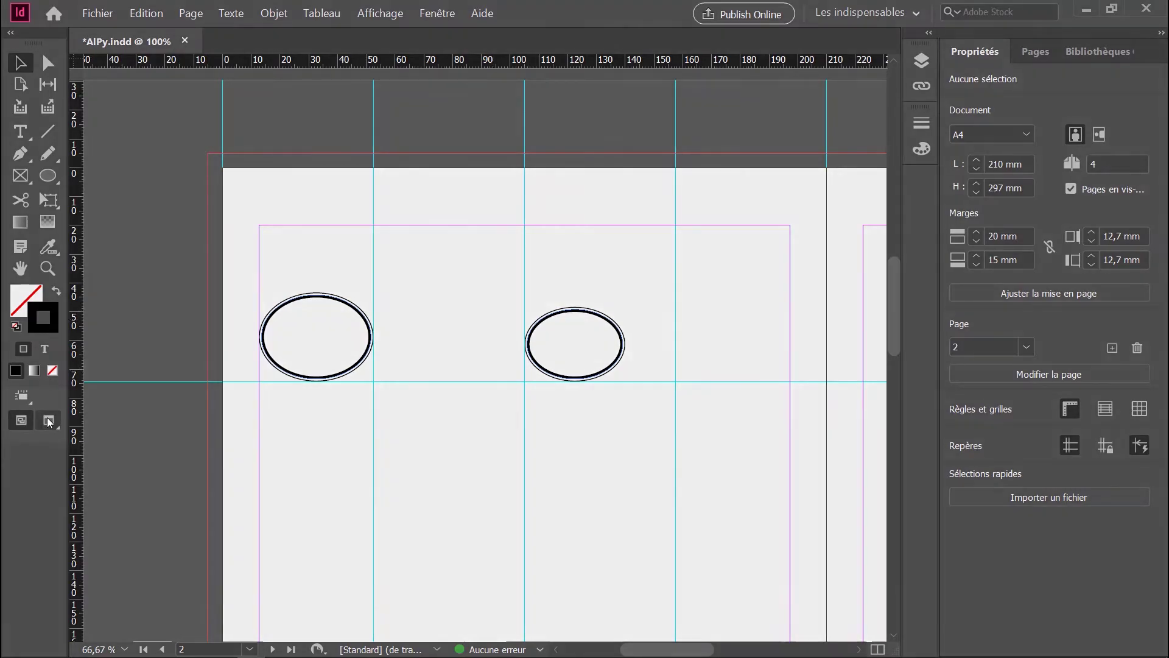
Preview page 2 without guides to check both ellipses, and return to the normal screen mode.
click(47, 420)
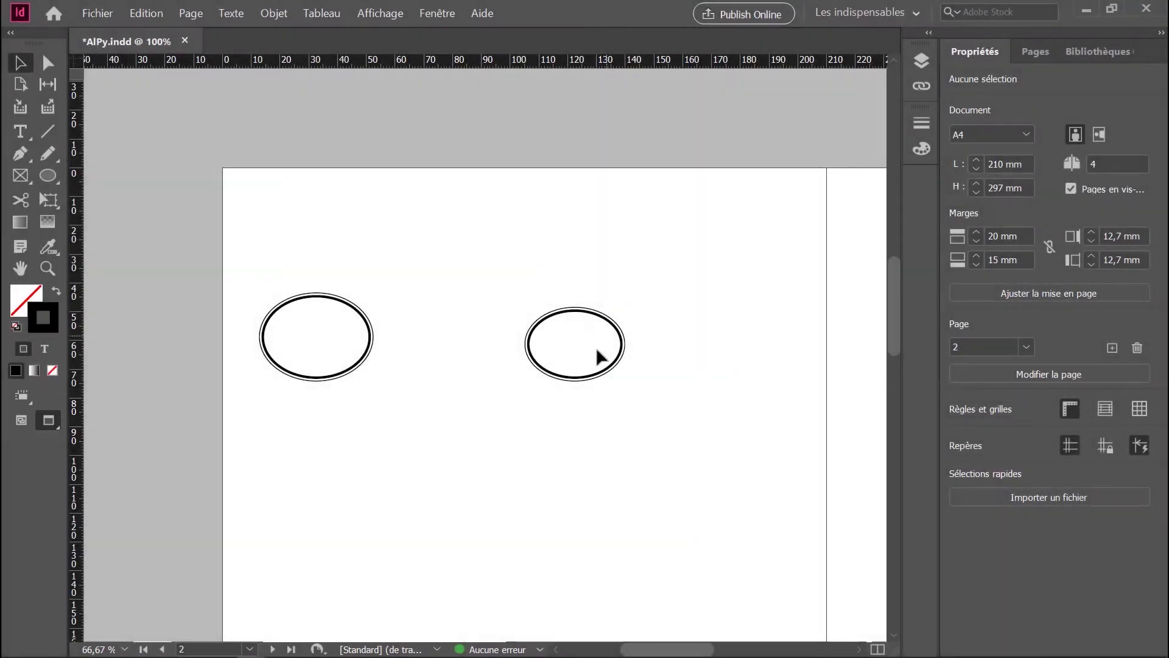
scroll(543, 378, down, 2)
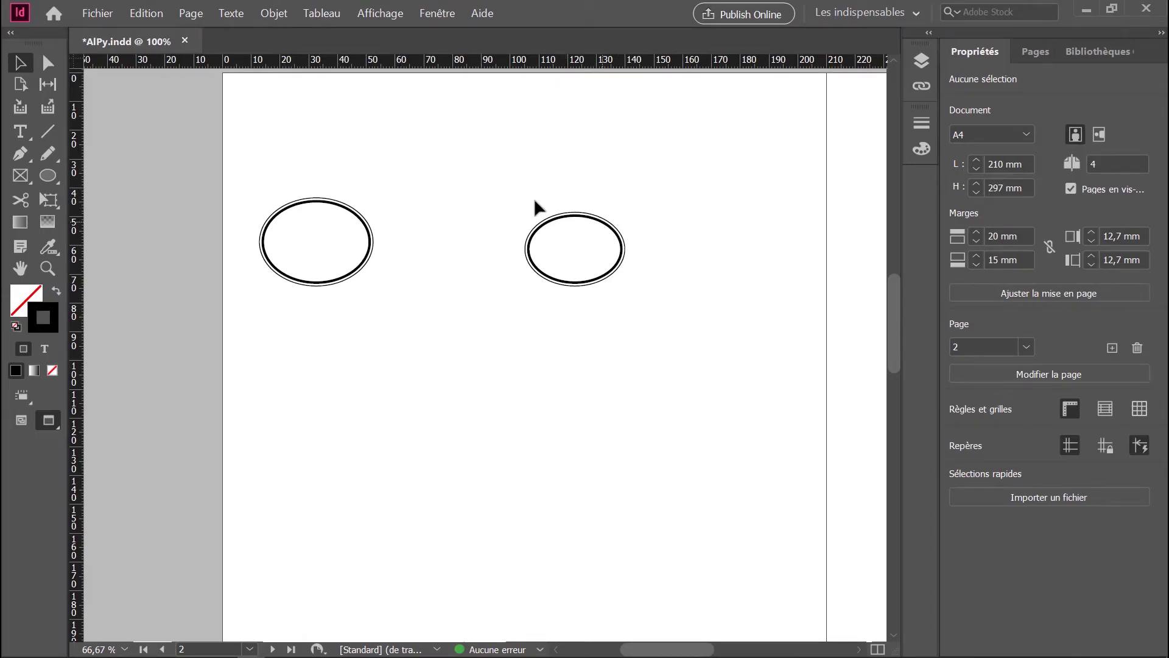
click(369, 232)
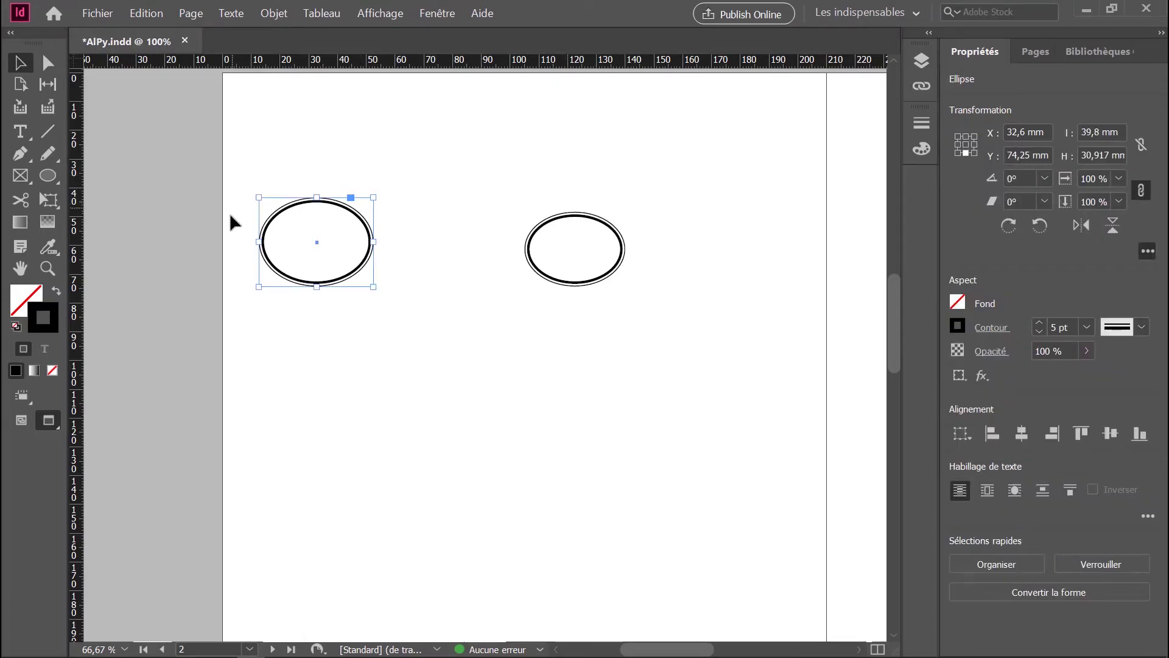
click(539, 226)
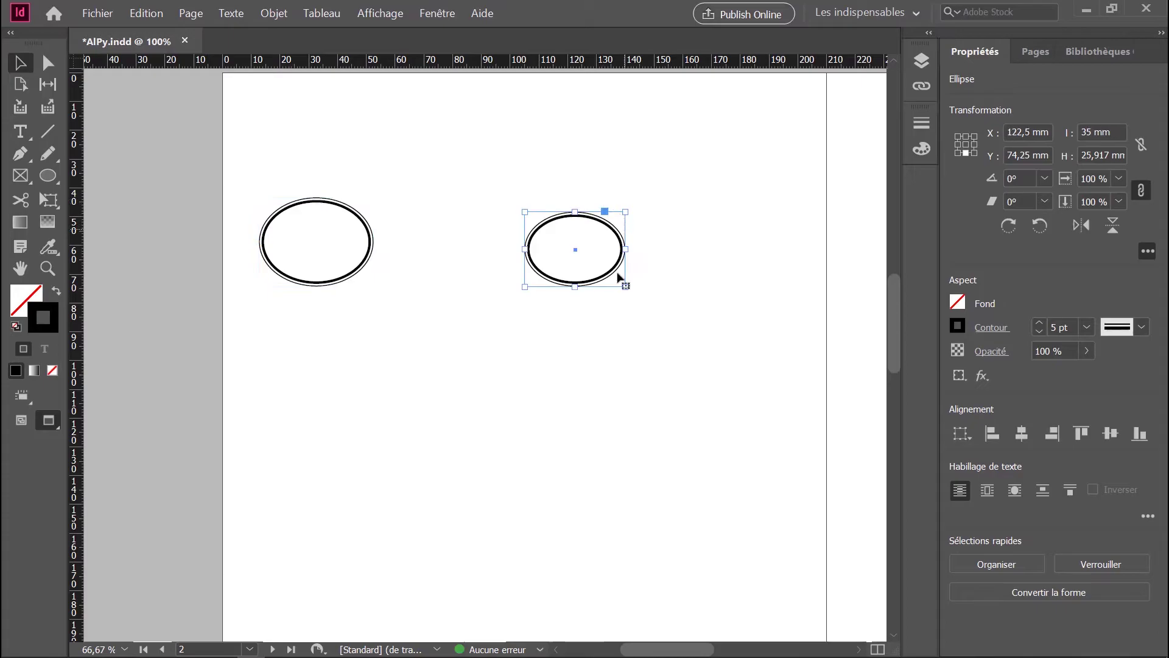
click(390, 353)
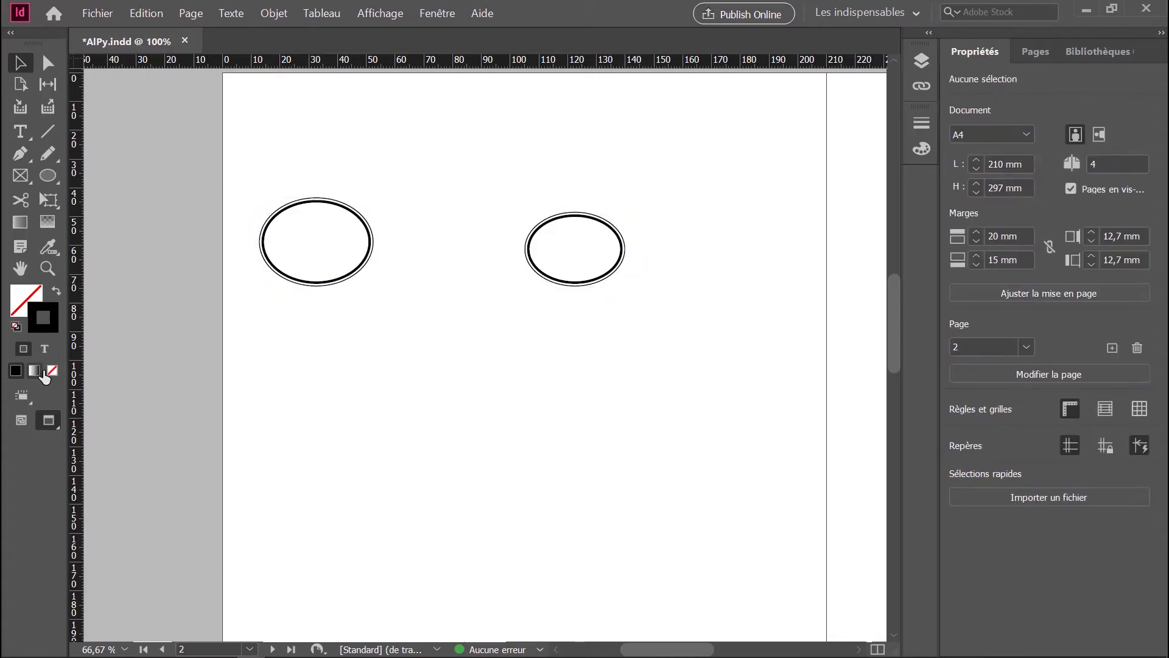
click(21, 421)
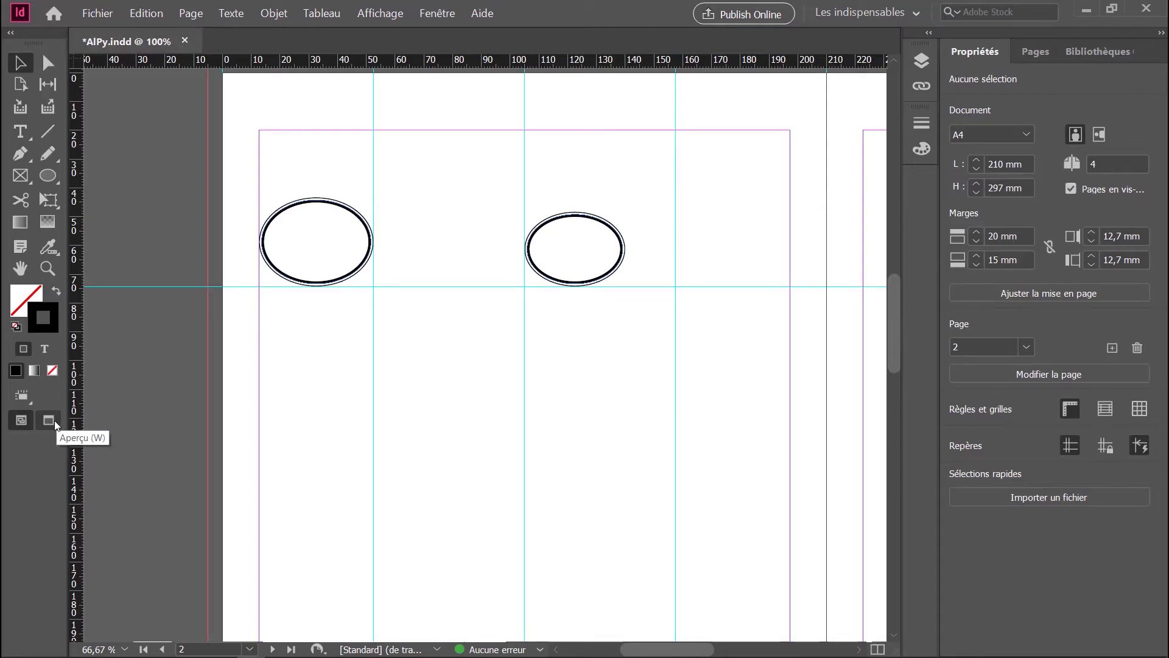
scroll(461, 420, up, 2)
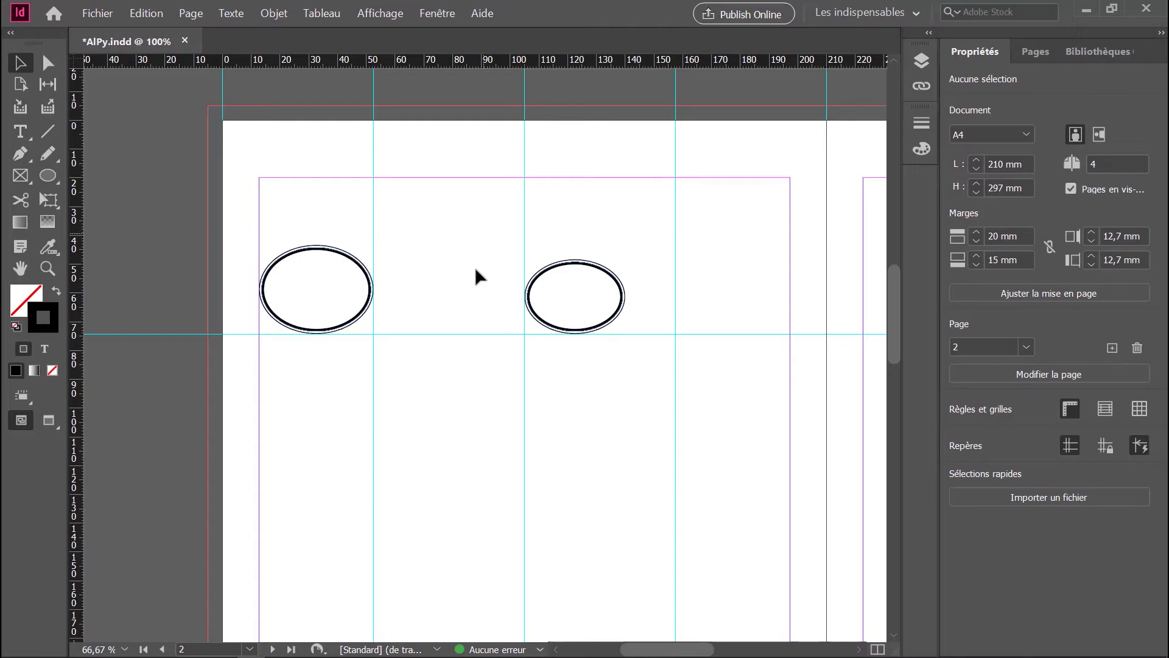
Unlock the ruler guides and delete all guides on the current spread.
click(378, 13)
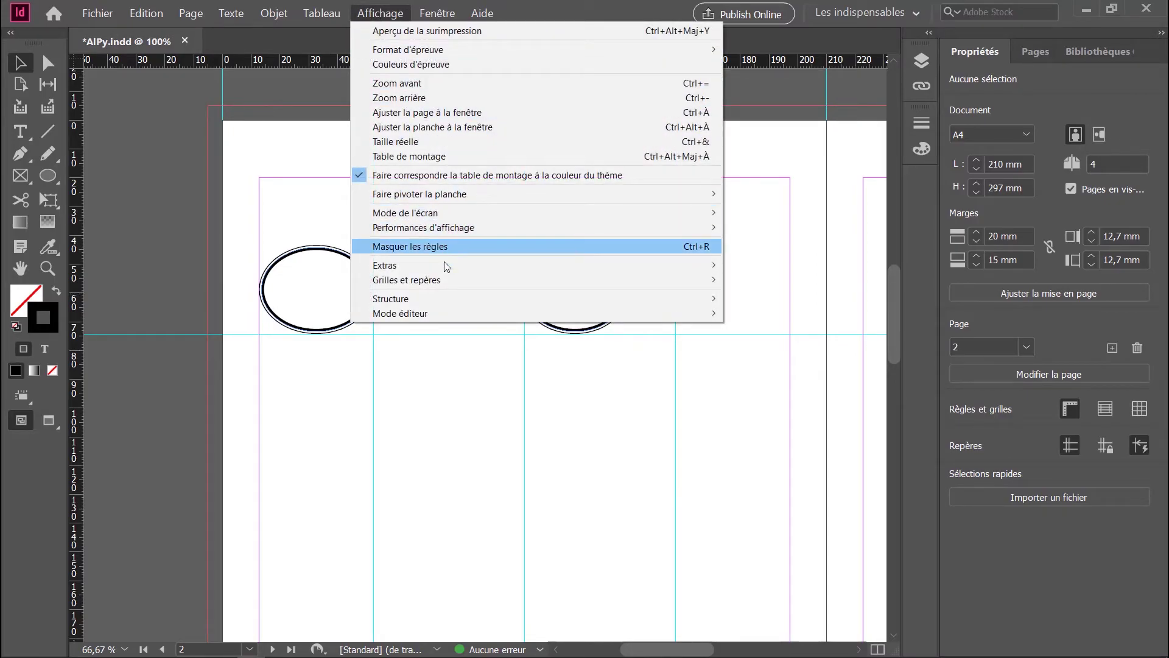
mouse_move(444, 279)
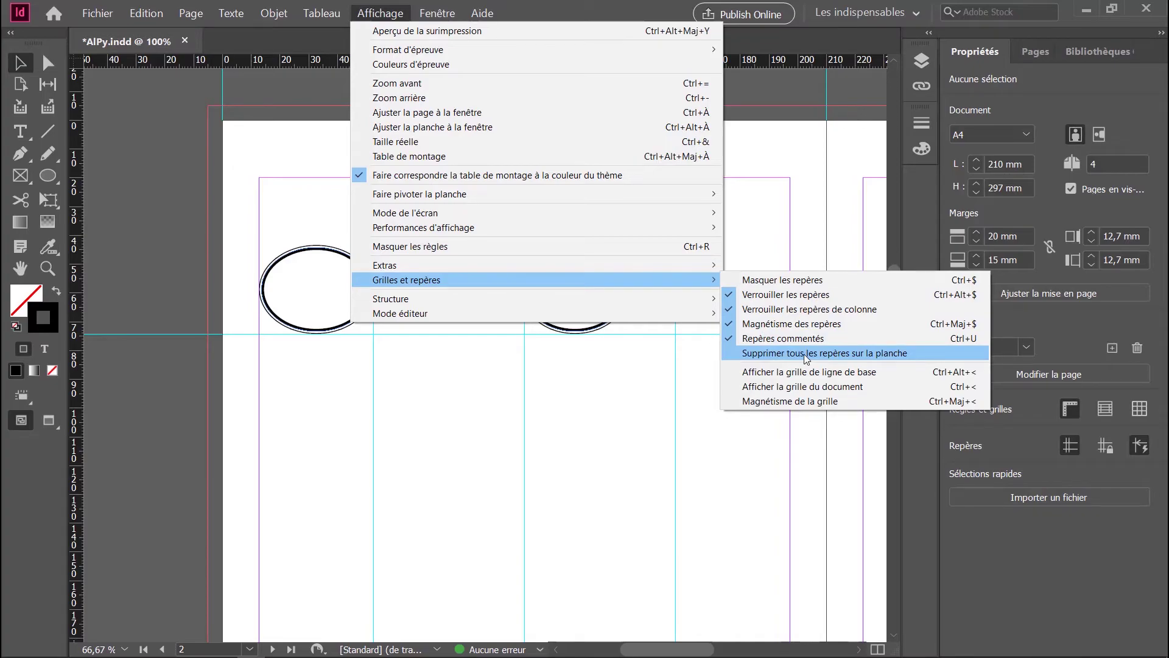
click(835, 293)
click(371, 12)
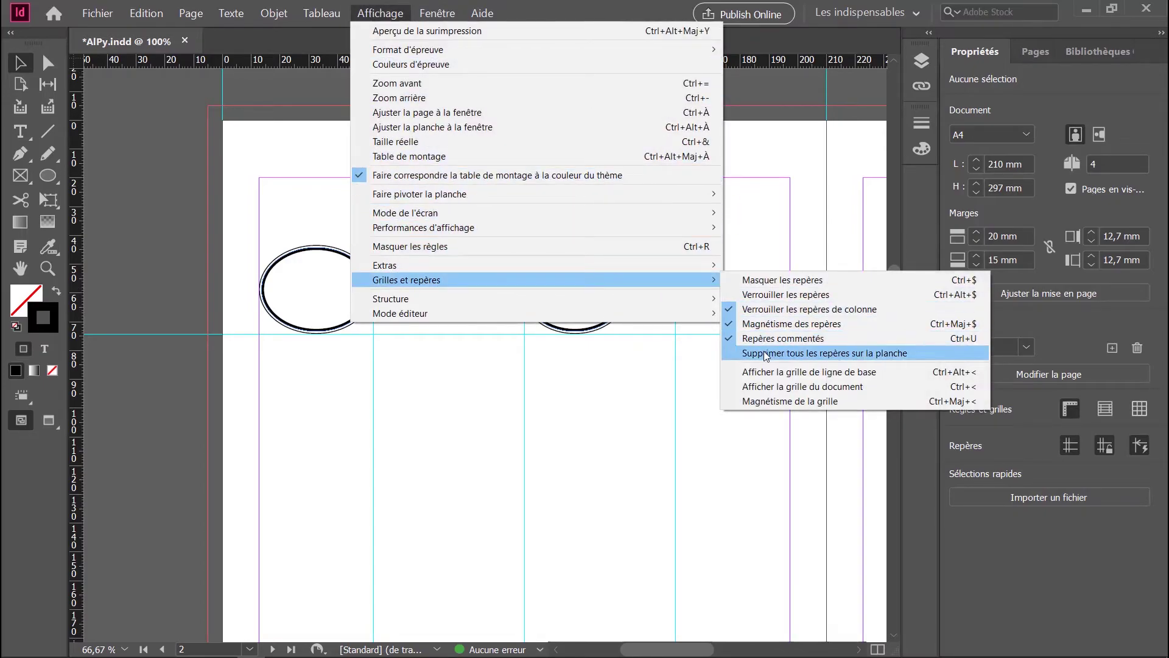
click(765, 355)
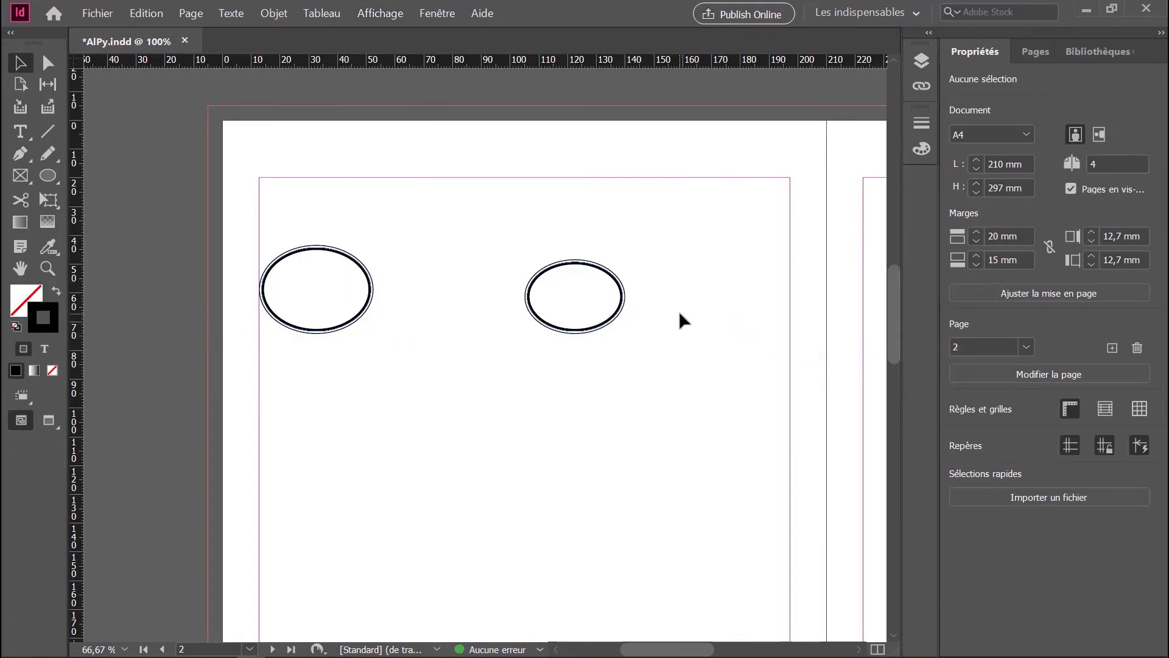
Create a preview-checked grid of guides with 5 rows and 3 columns, 5 mm gutters, fitted to the page.
scroll(322, 274, down, 2)
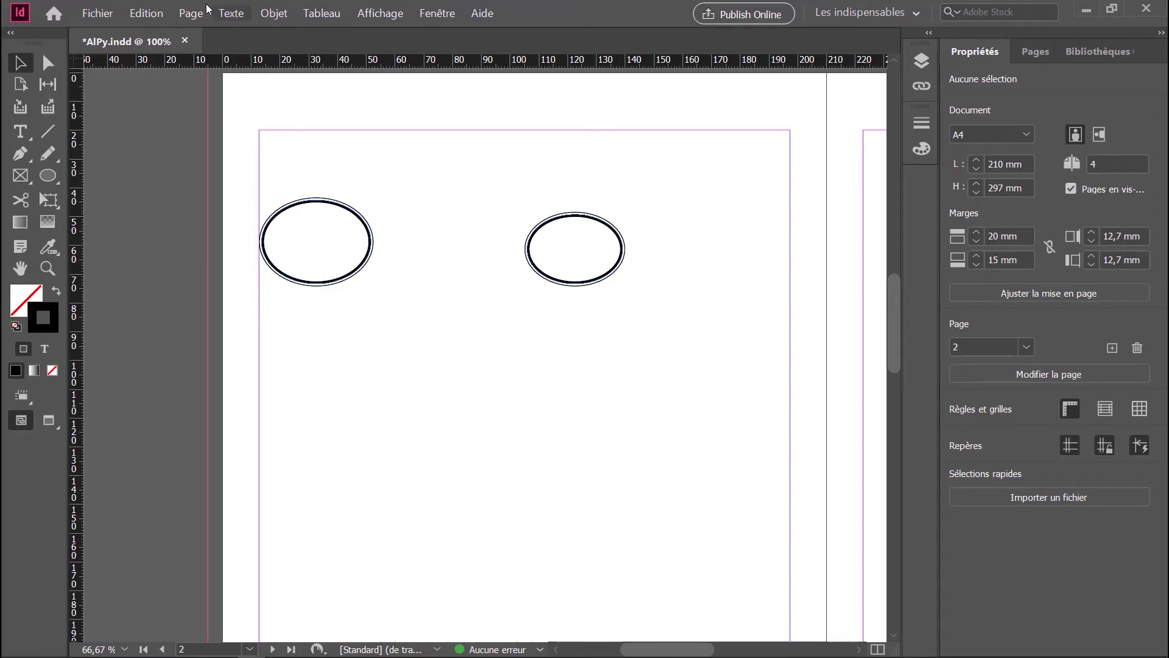
click(190, 13)
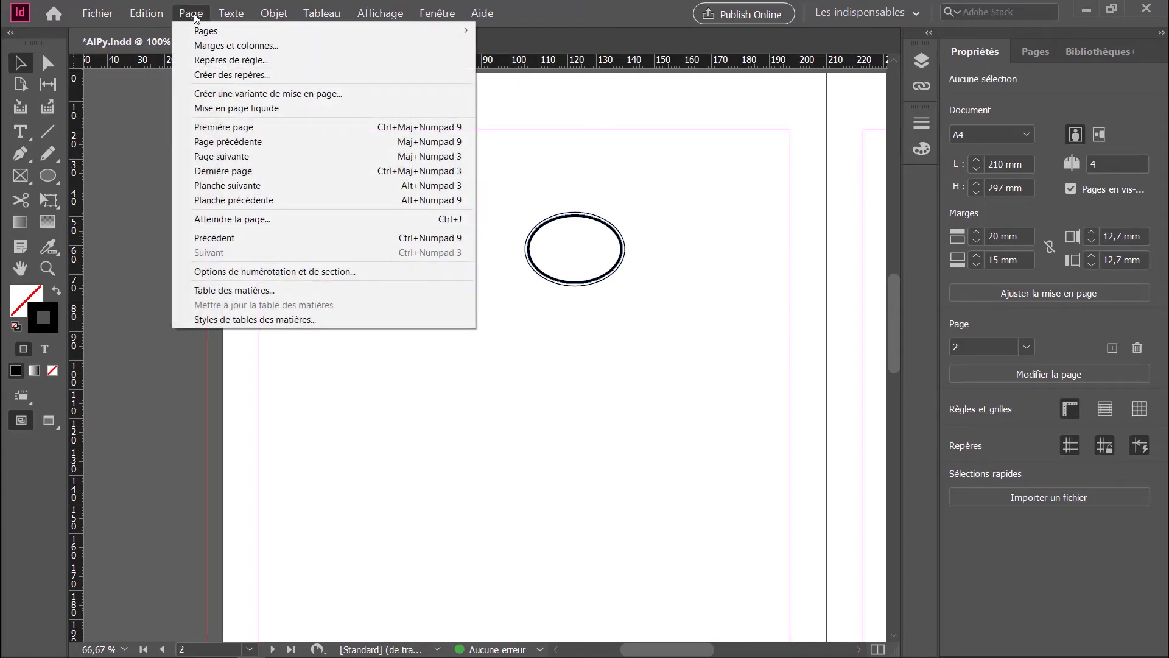
click(209, 75)
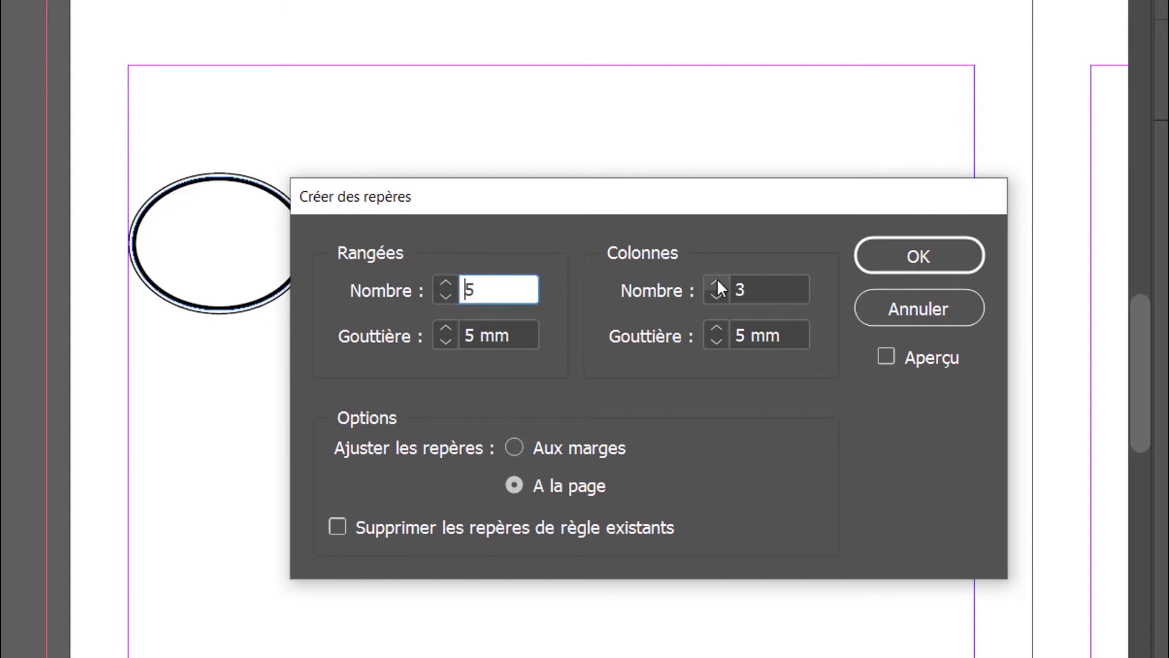
click(467, 331)
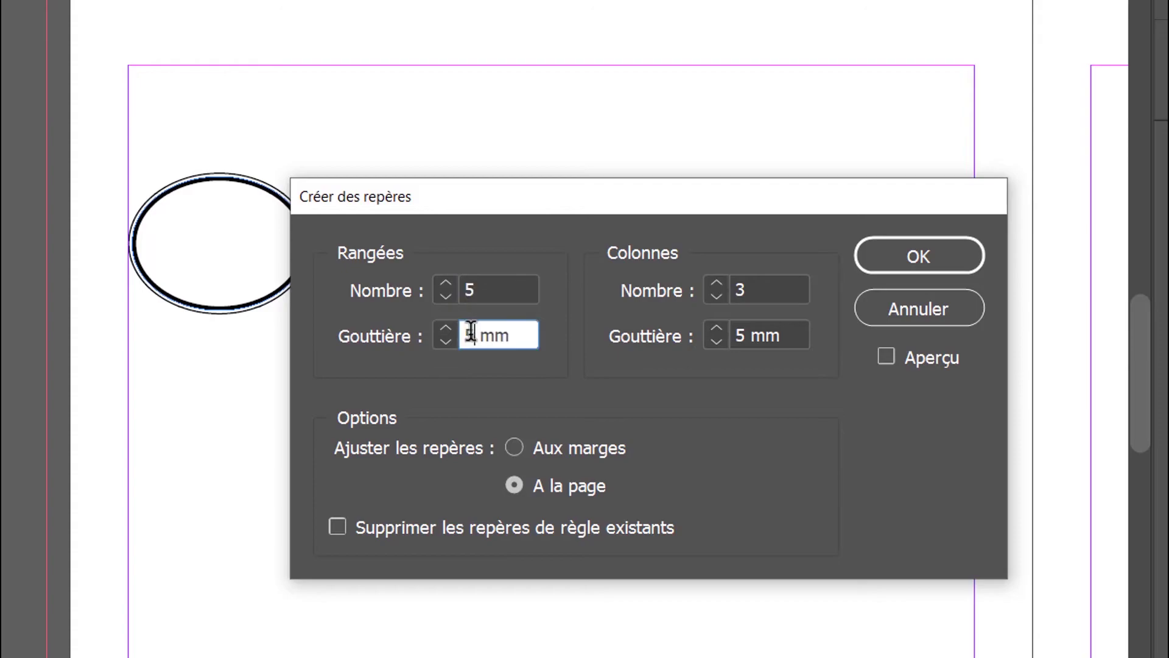
click(738, 332)
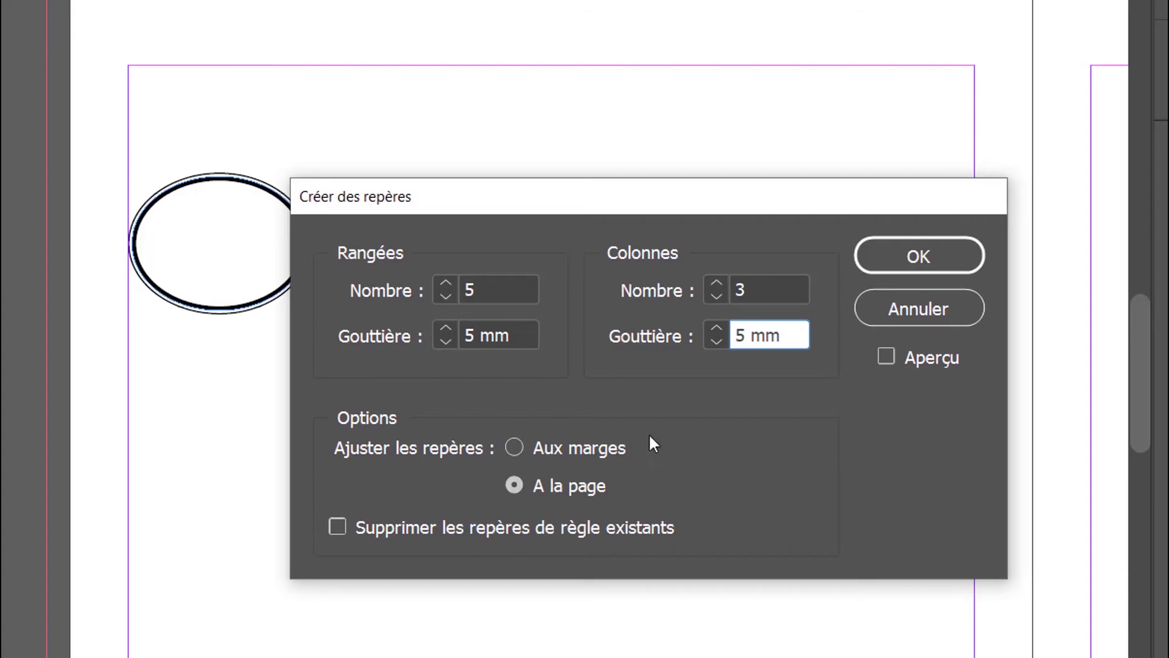
click(884, 357)
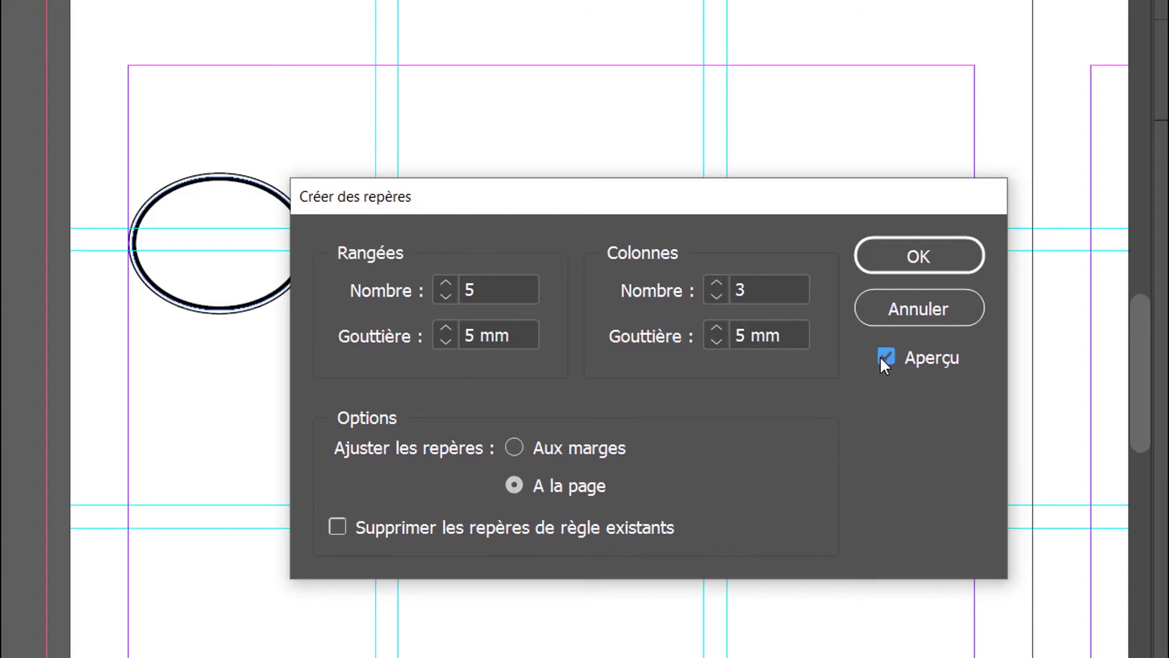
drag(714, 218, 676, 220)
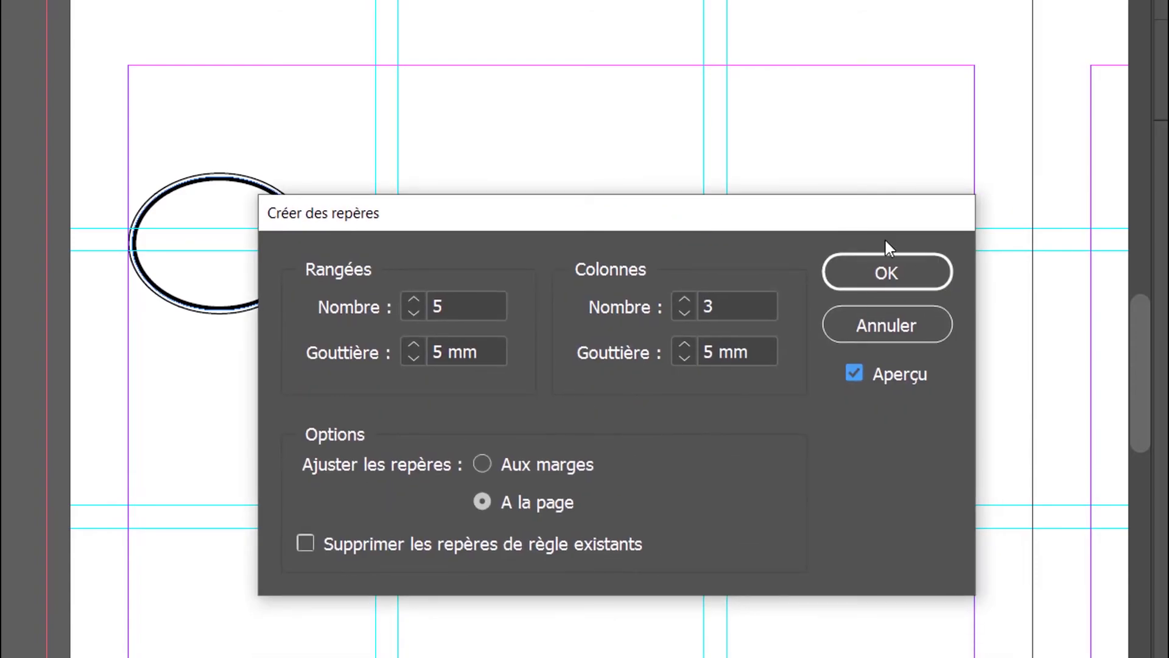
click(889, 268)
Move and resize both ellipses to fill the second row's first two grid cells, starting at the margin, the second about 66.7 × 55.4 mm.
drag(290, 287, 359, 372)
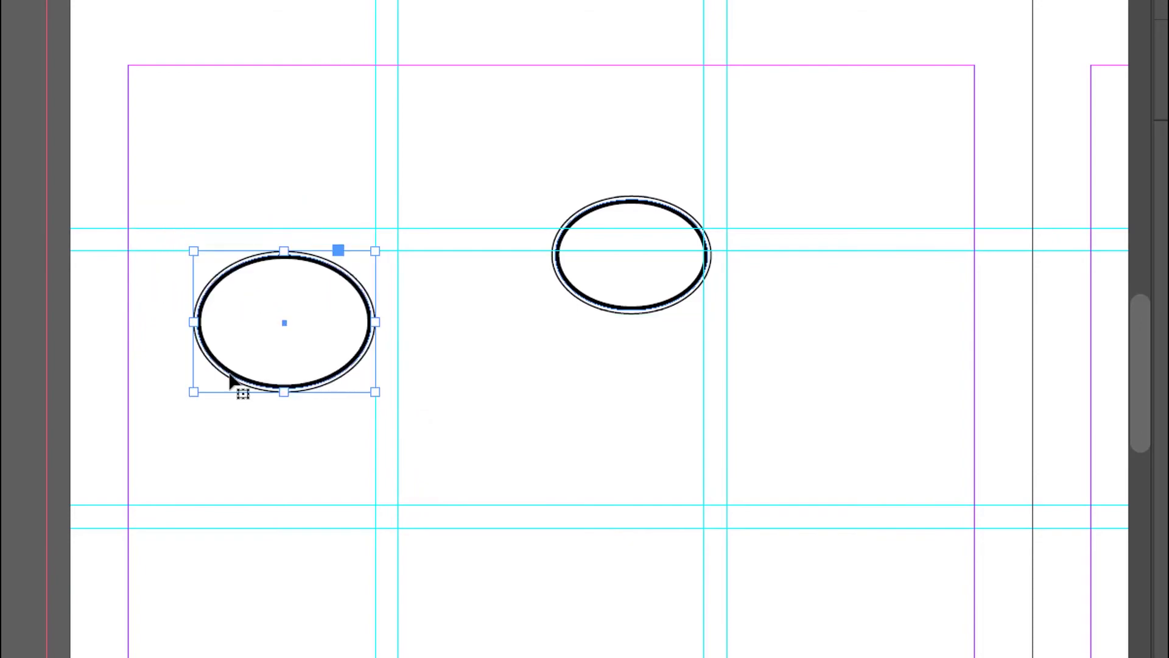
drag(193, 392, 129, 501)
drag(574, 274, 700, 505)
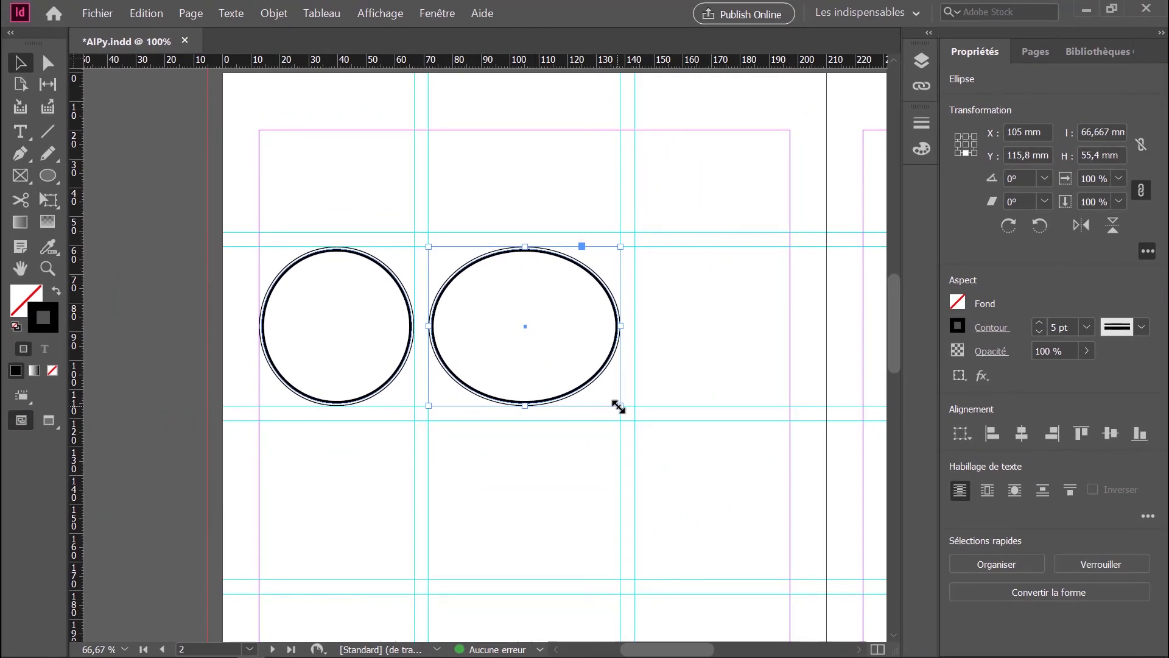
click(355, 138)
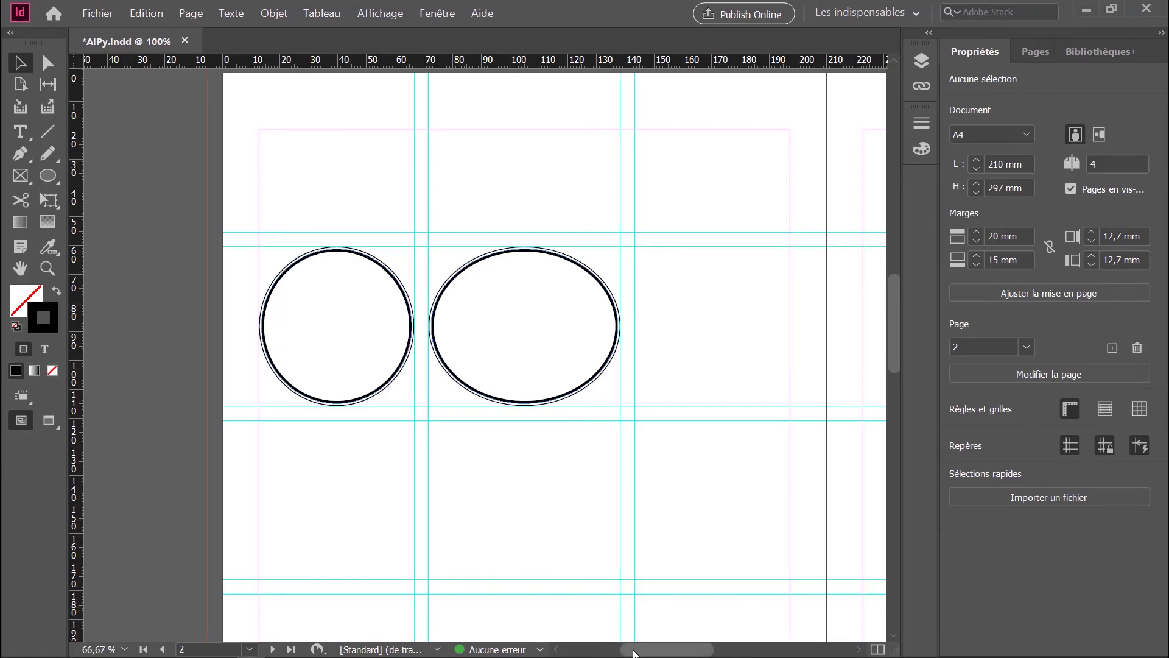
Divide page 1 into four columns through its margin and column settings.
scroll(670, 556, up, 6)
scroll(670, 552, up, 2)
drag(670, 639, 747, 638)
scroll(530, 501, up, 10)
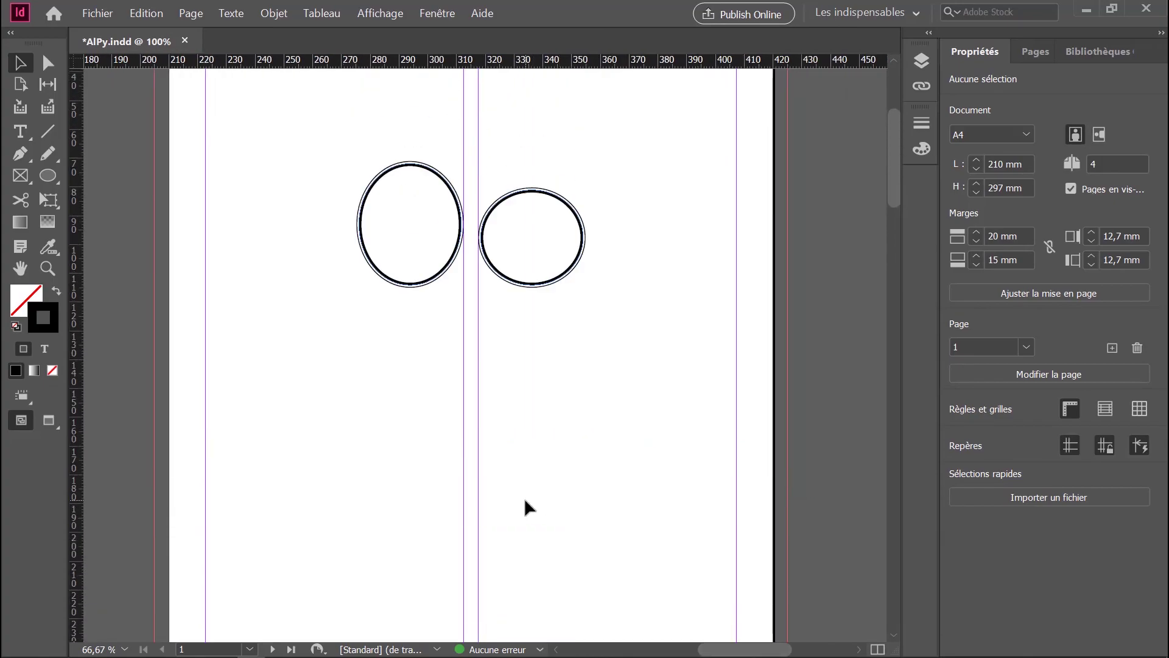
click(199, 14)
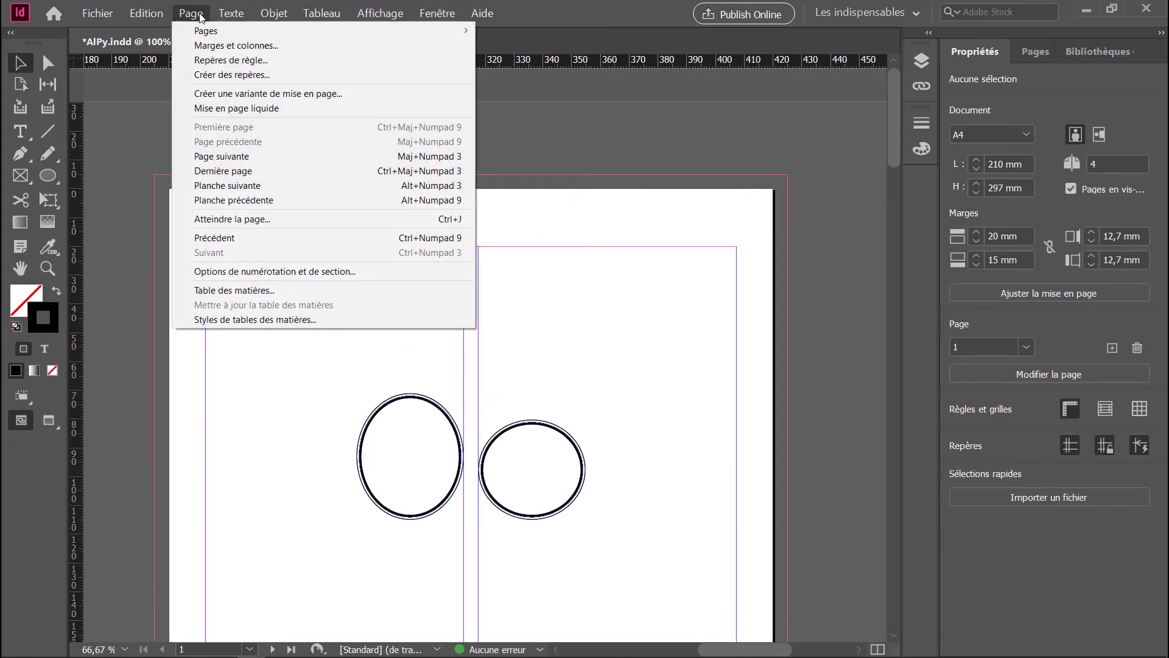
click(237, 46)
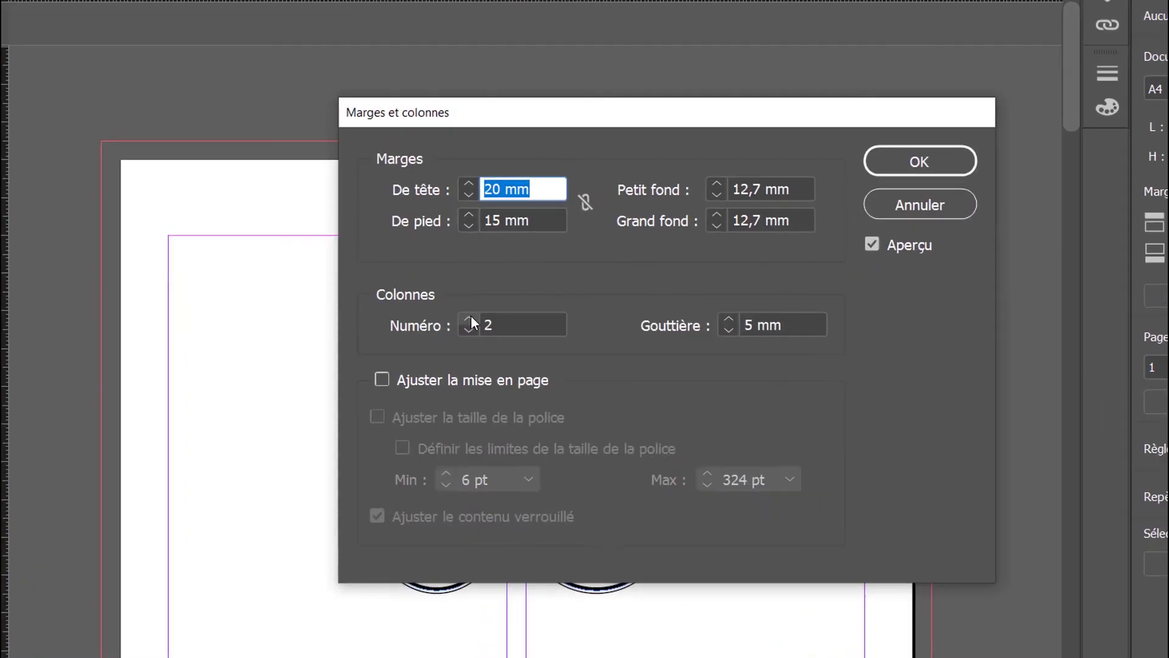
click(468, 319)
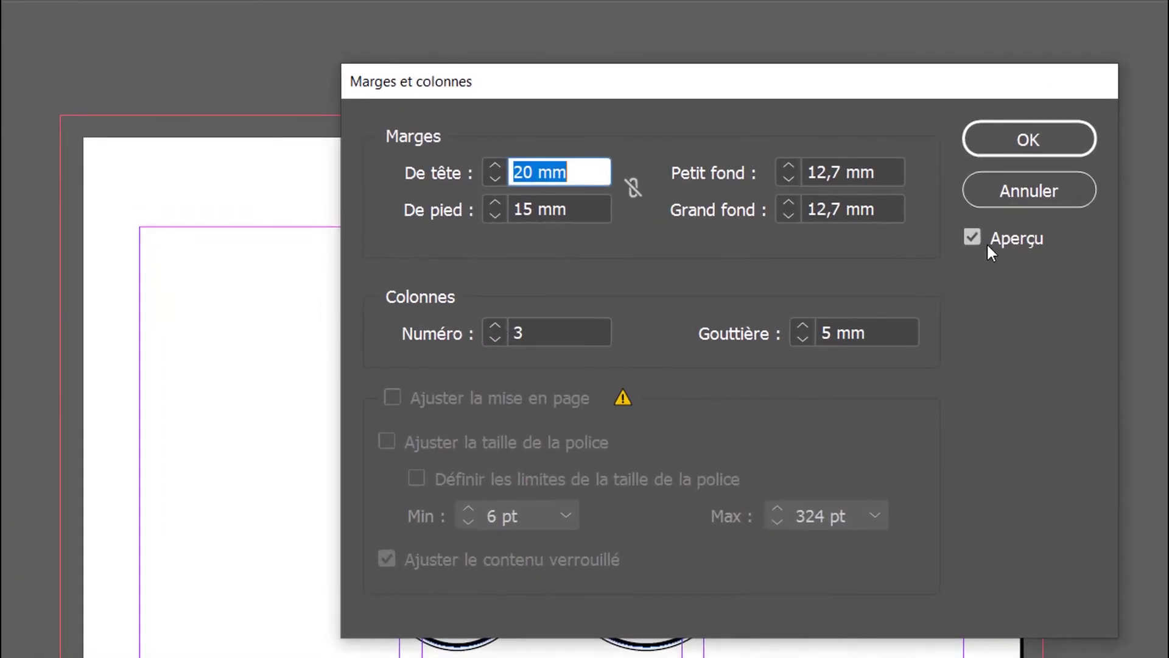
drag(611, 78, 761, 0)
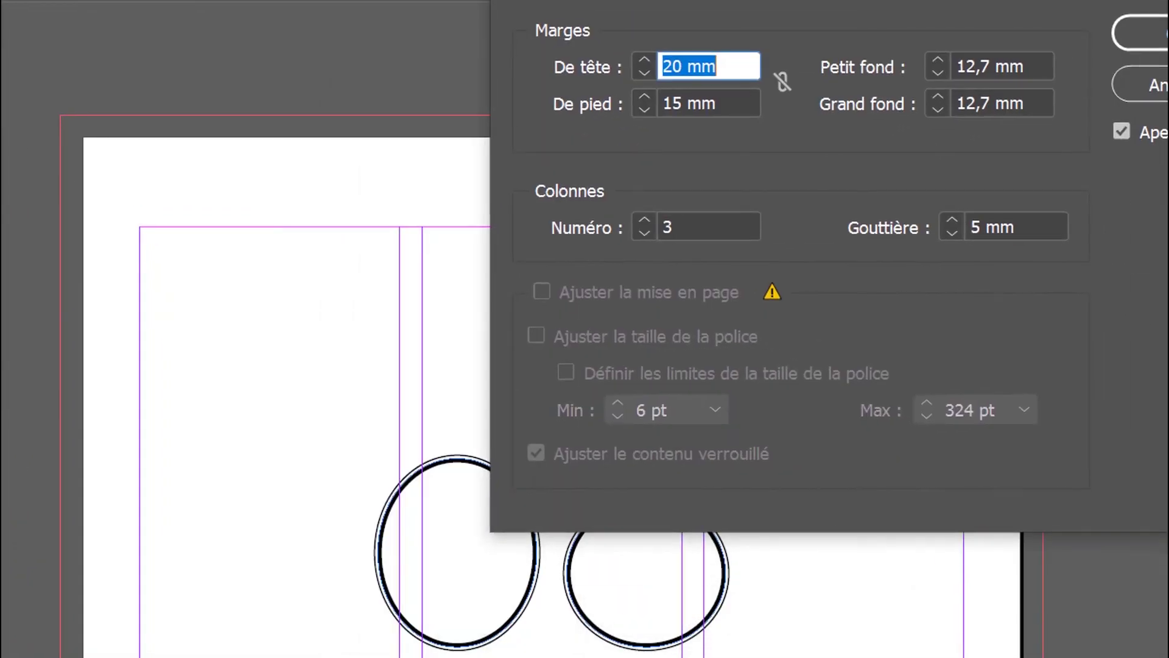
click(644, 221)
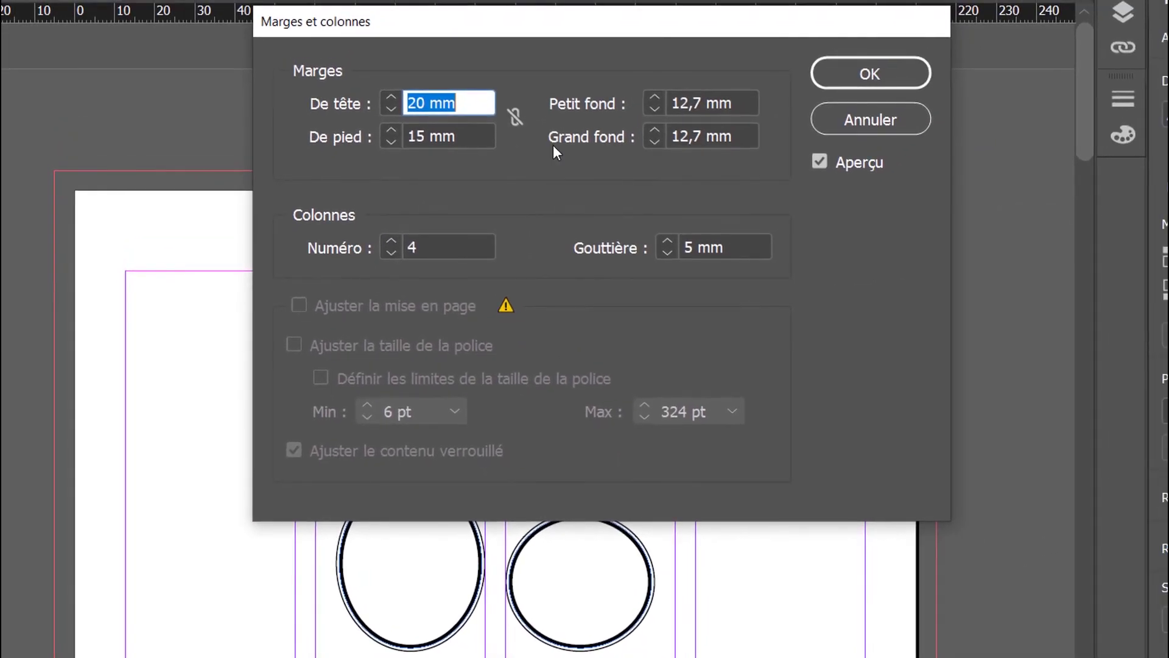
click(910, 73)
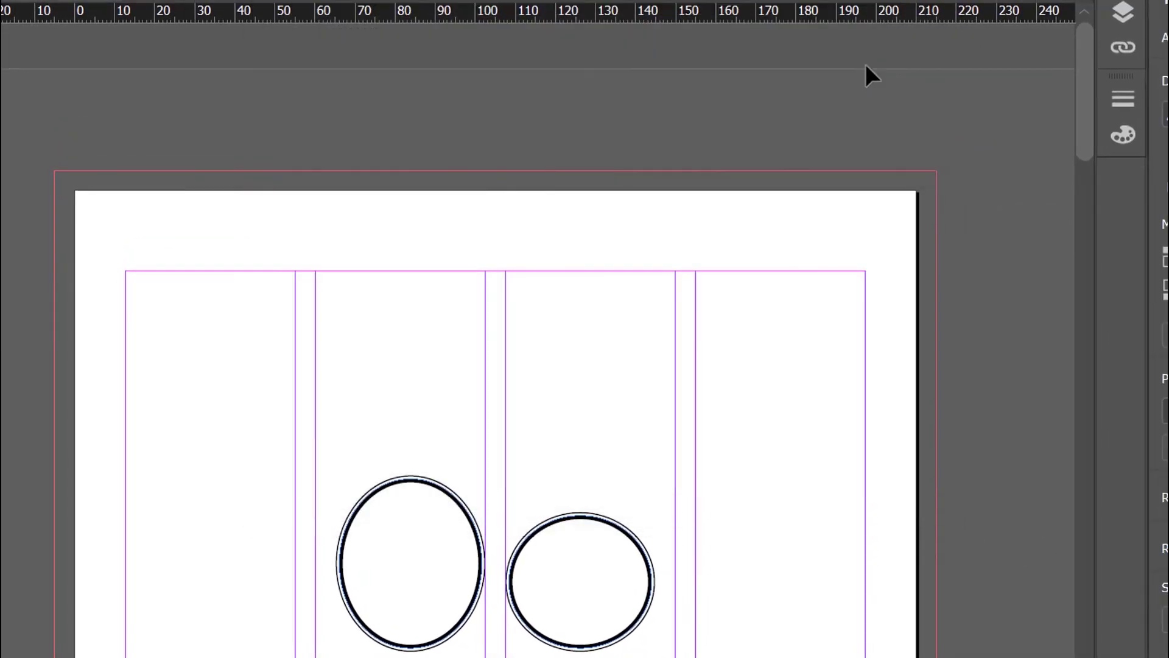